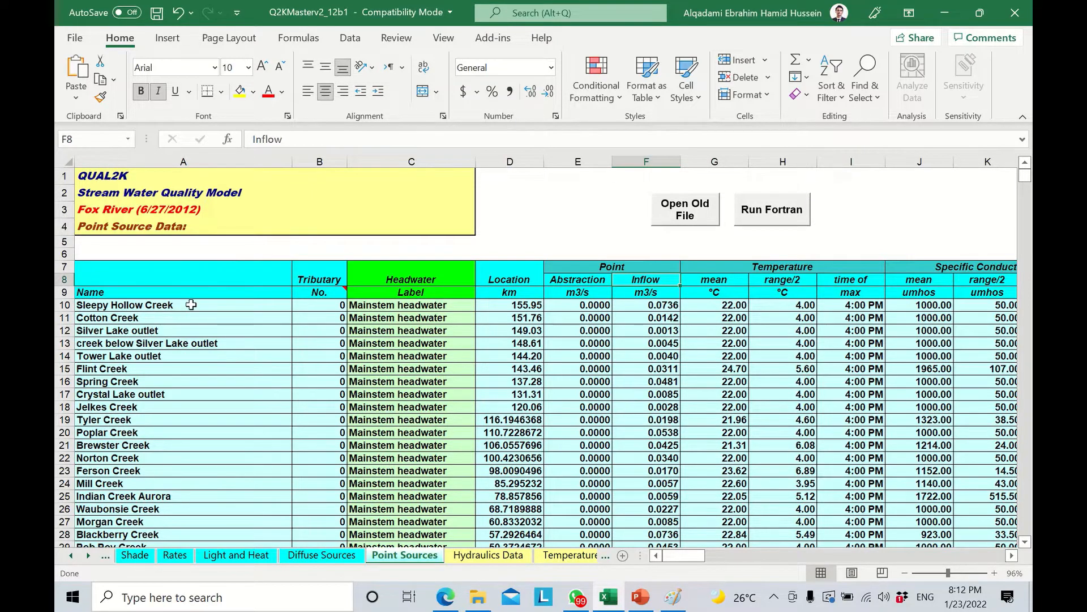
# Examine the full list of point source names from Sleepy Hollow Creek to Aurora WTP intake and the Abstraction and Inflow columns.
pyautogui.click(191, 305)
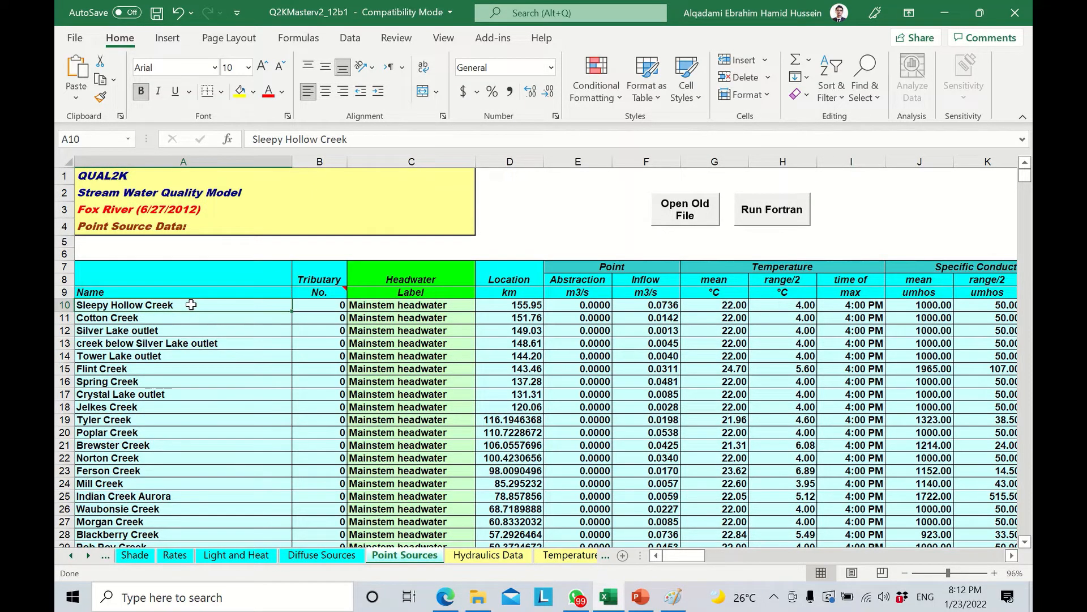
pyautogui.scroll(-5, 191, 304)
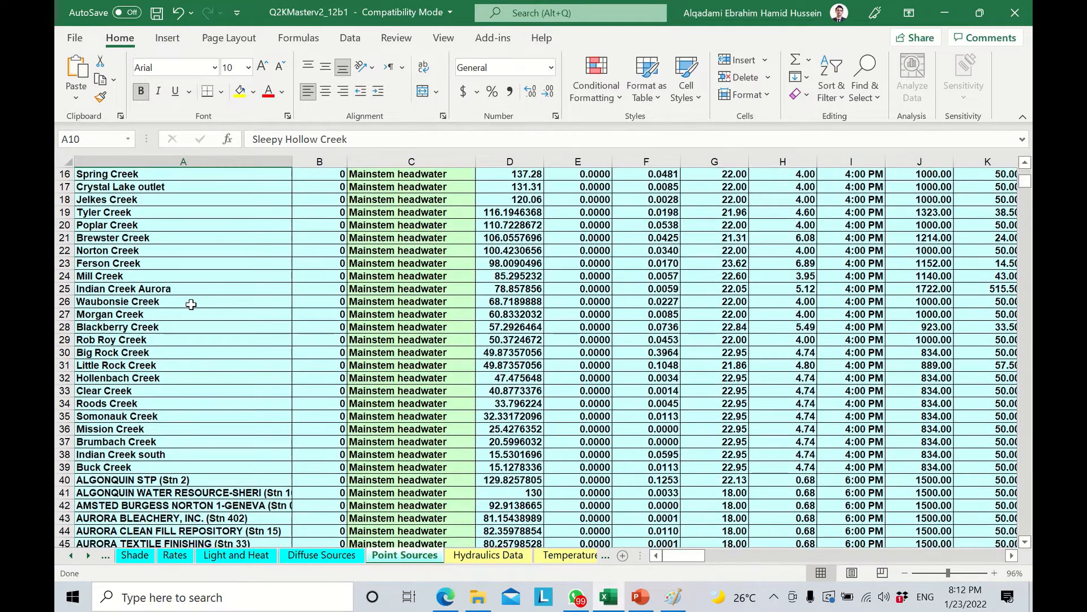
pyautogui.scroll(2, 190, 305)
pyautogui.scroll(3, 191, 304)
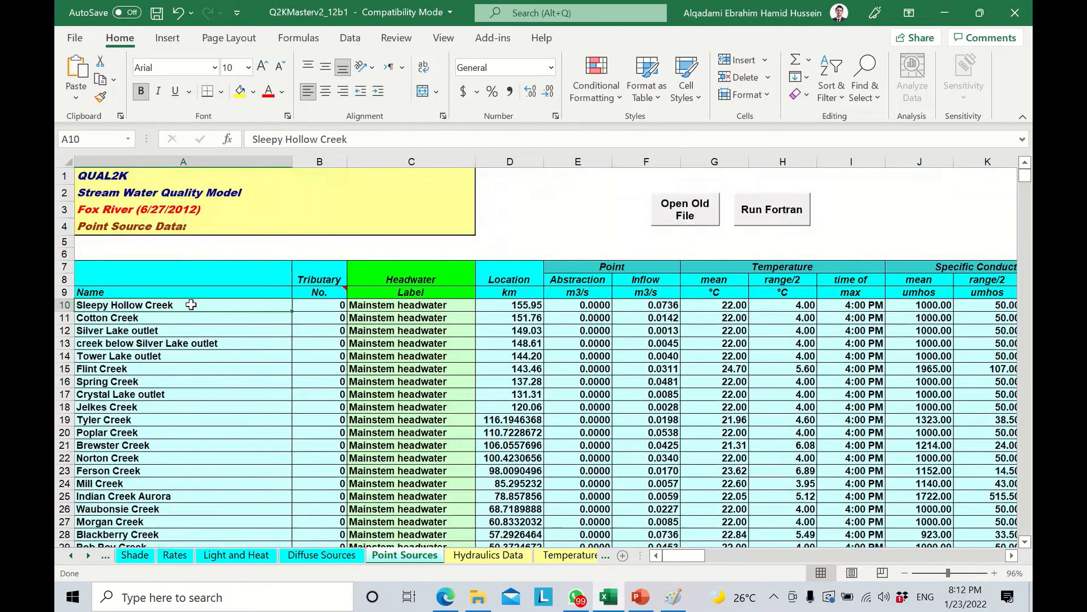
pyautogui.scroll(-6, 181, 397)
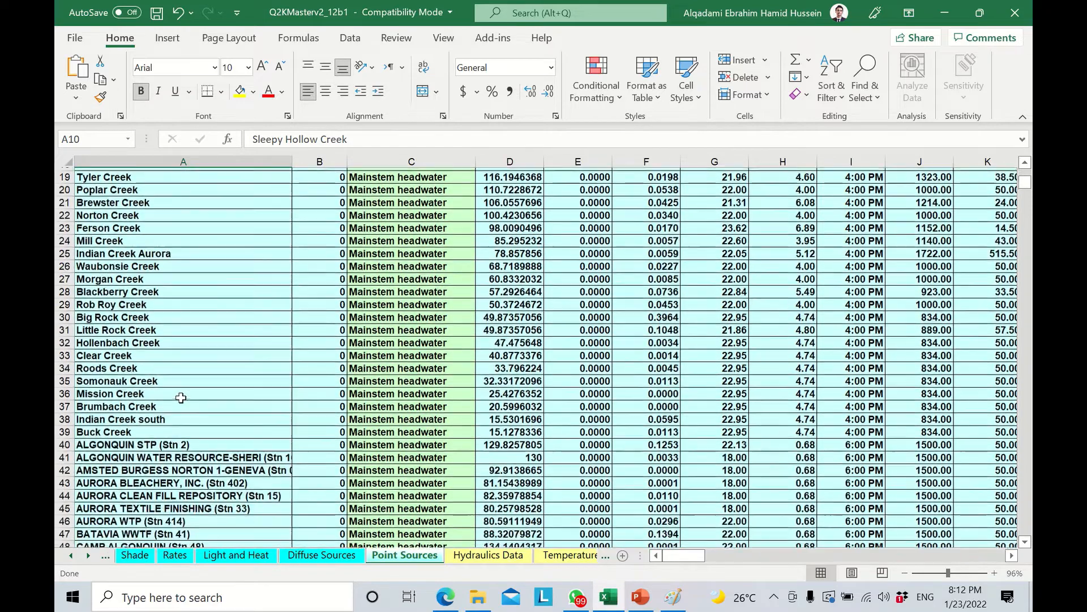
pyautogui.scroll(-10, 181, 398)
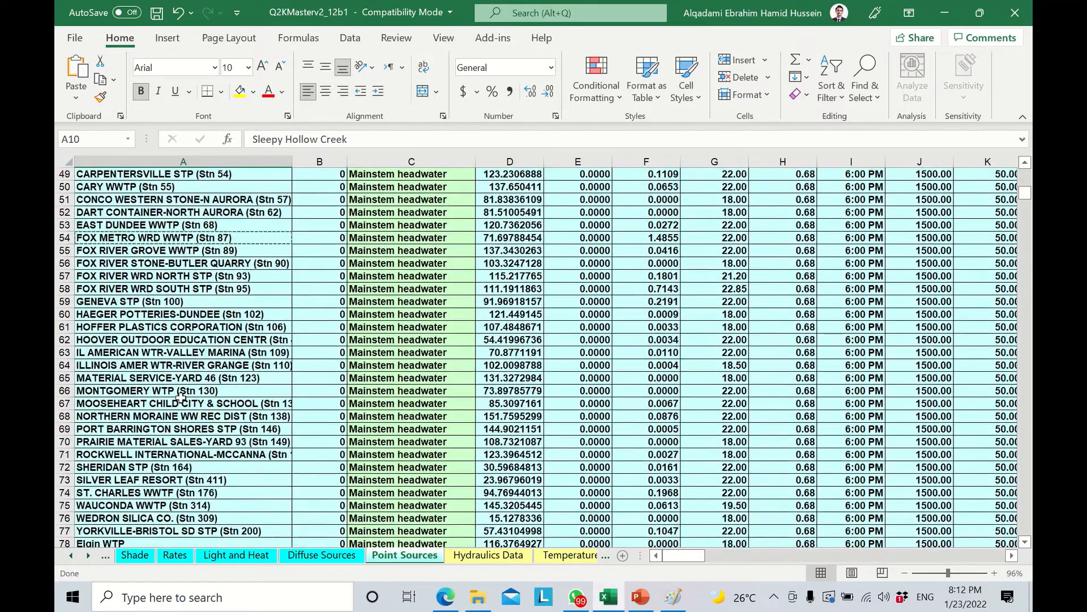
pyautogui.scroll(-4, 181, 397)
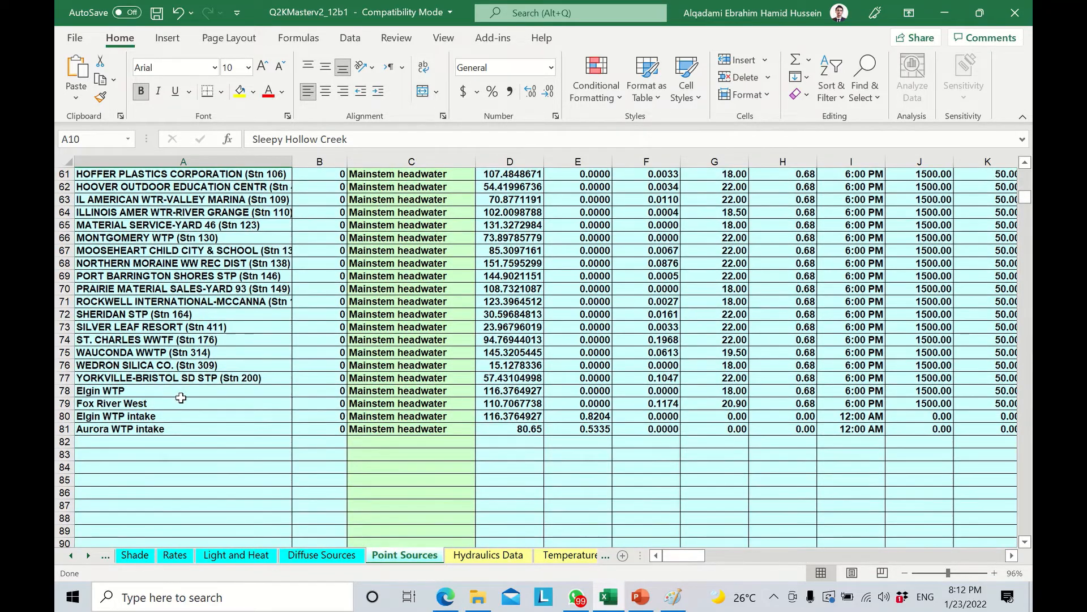
pyautogui.scroll(20, 181, 398)
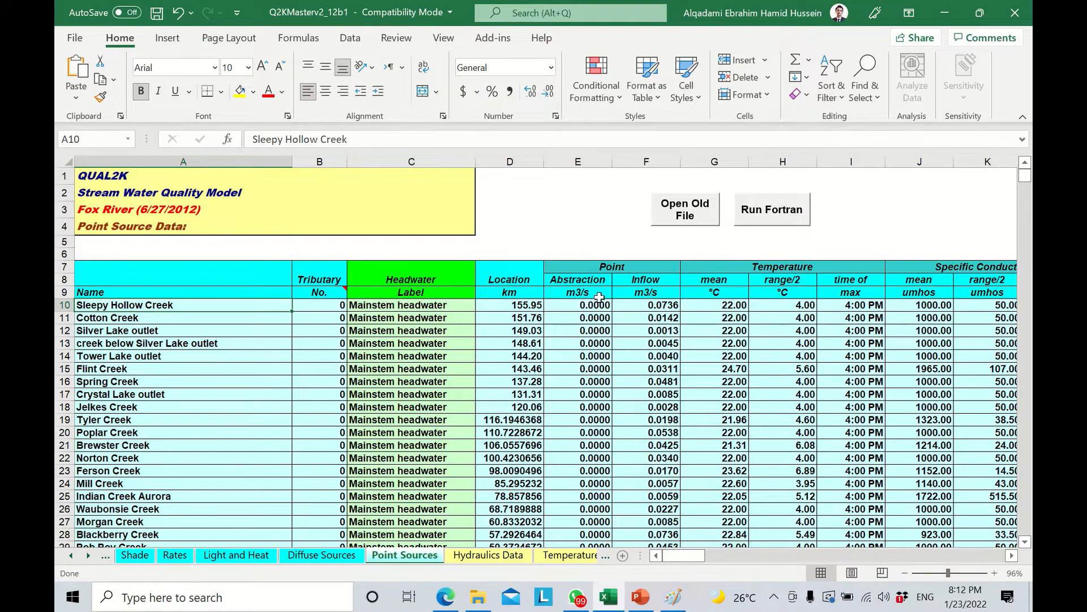
pyautogui.click(592, 282)
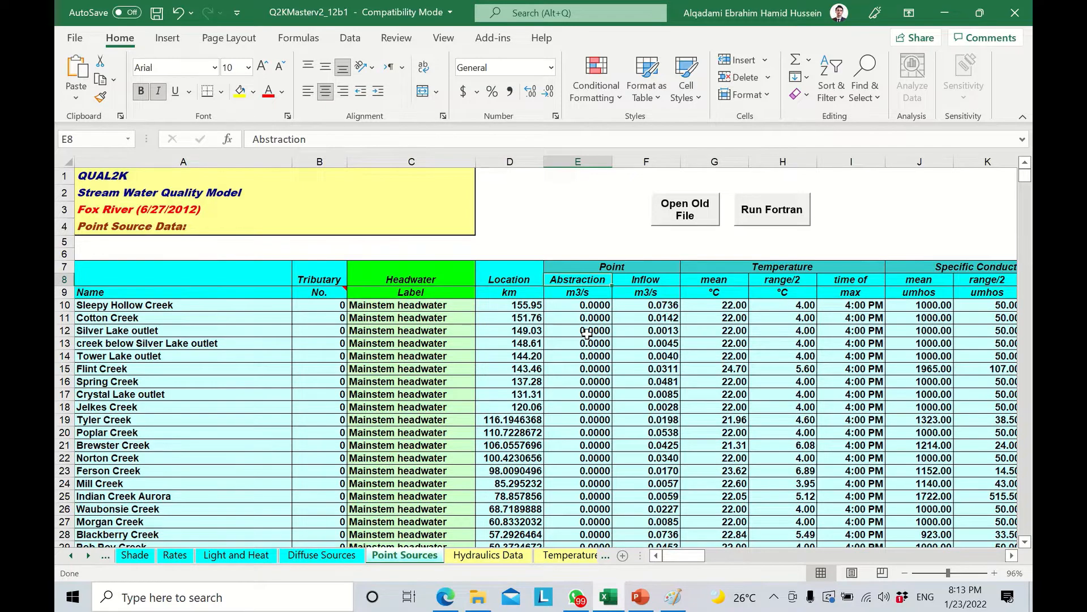
pyautogui.click(655, 283)
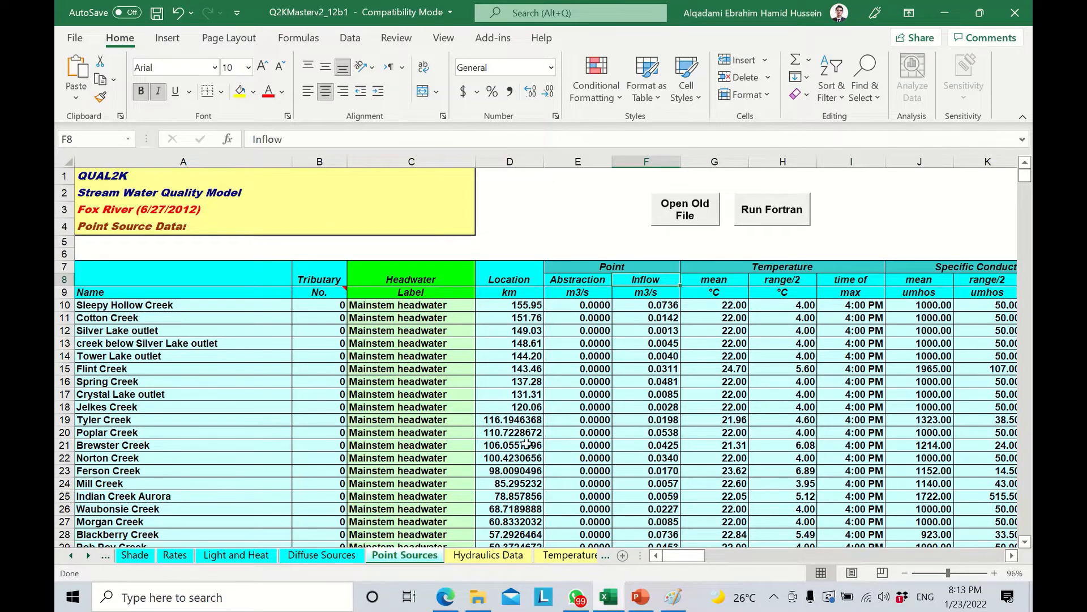
# Switch to Edge, view the Figure 6 segmentation scheme in Q2KDocumentation.pdf, and return to the Excel workbook.
pyautogui.click(448, 601)
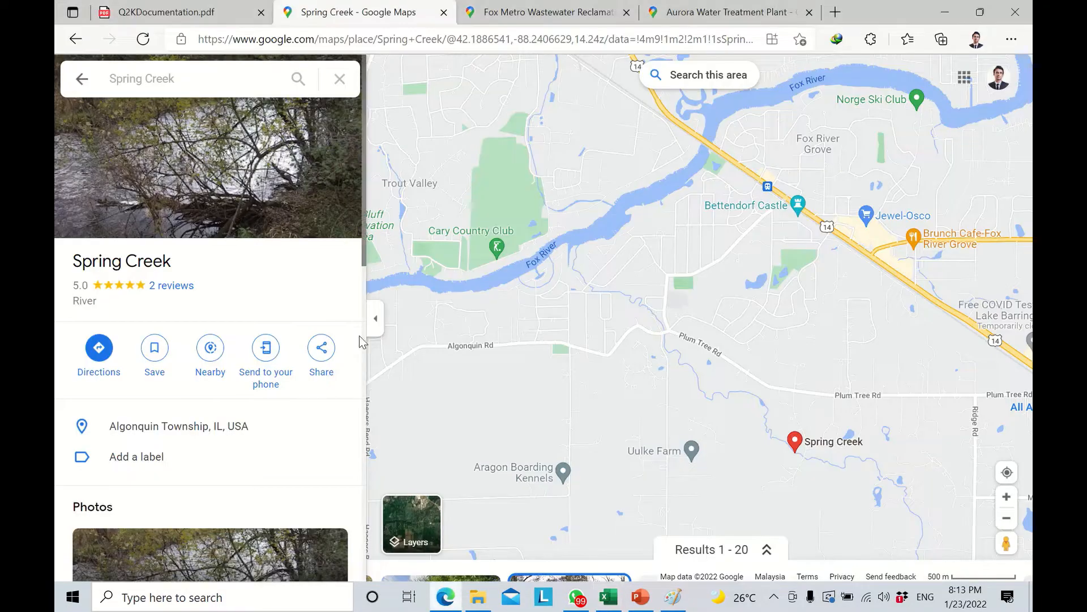
pyautogui.click(179, 17)
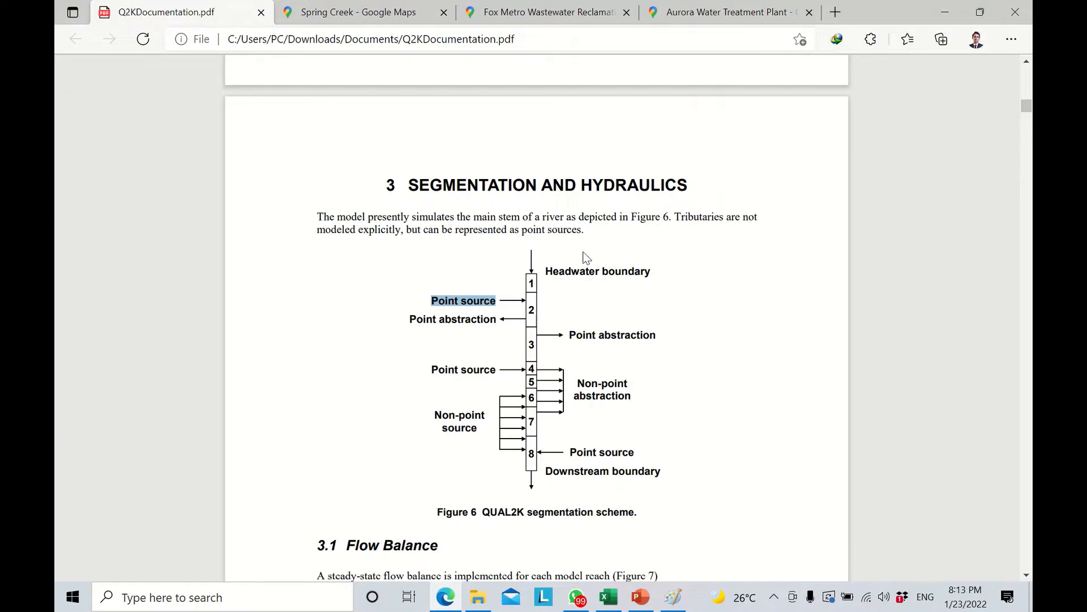
pyautogui.scroll(-1, 529, 302)
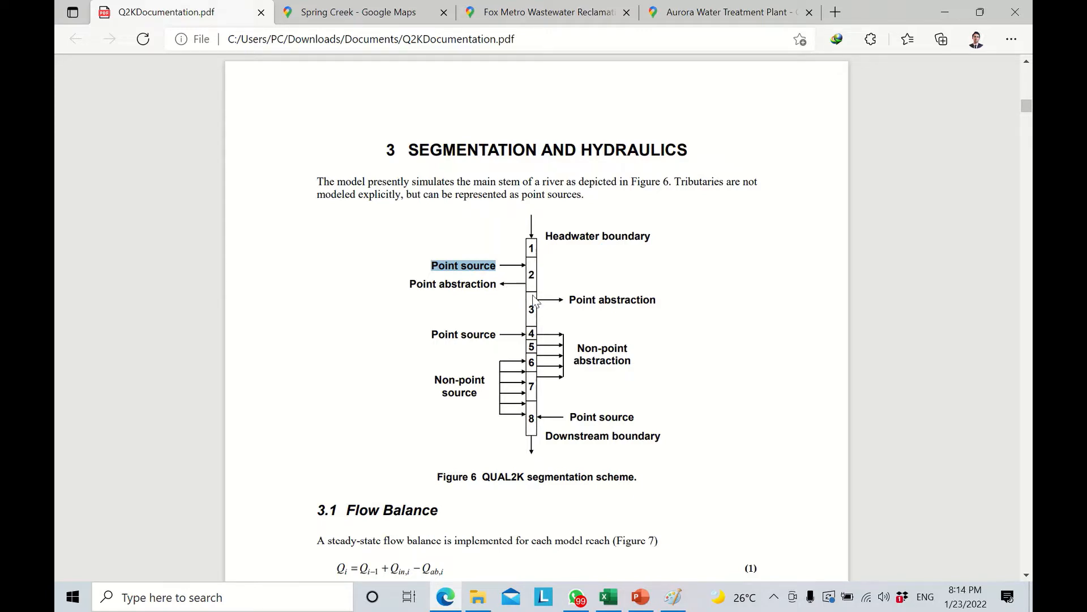
pyautogui.click(943, 5)
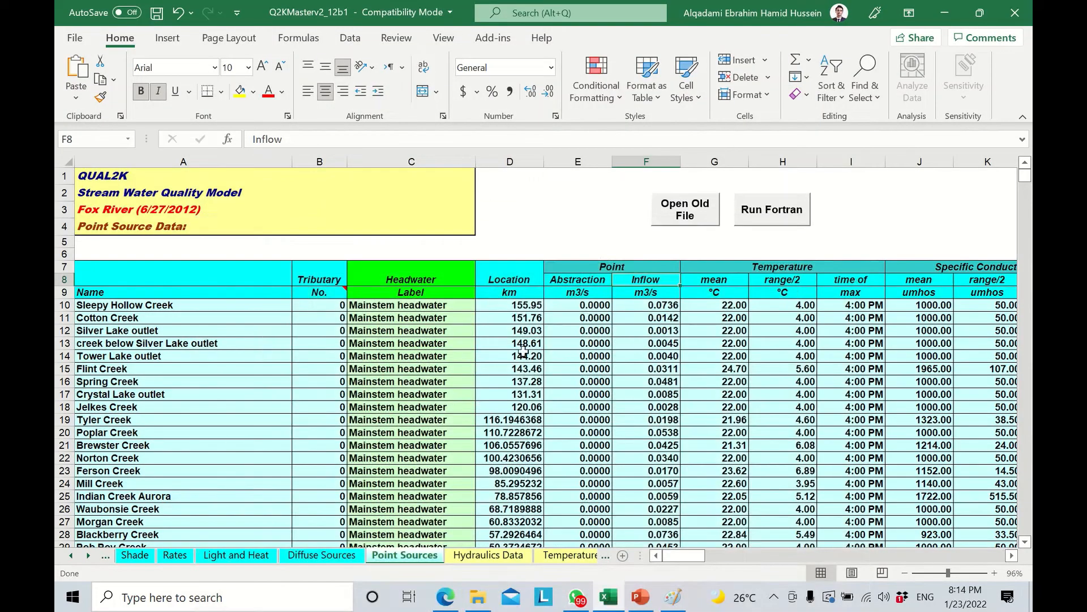
# Examine Sleepy Hollow Creek's name, tributary number, headwater label and location, checking the tributary numbers of the other point sources.
pyautogui.click(131, 305)
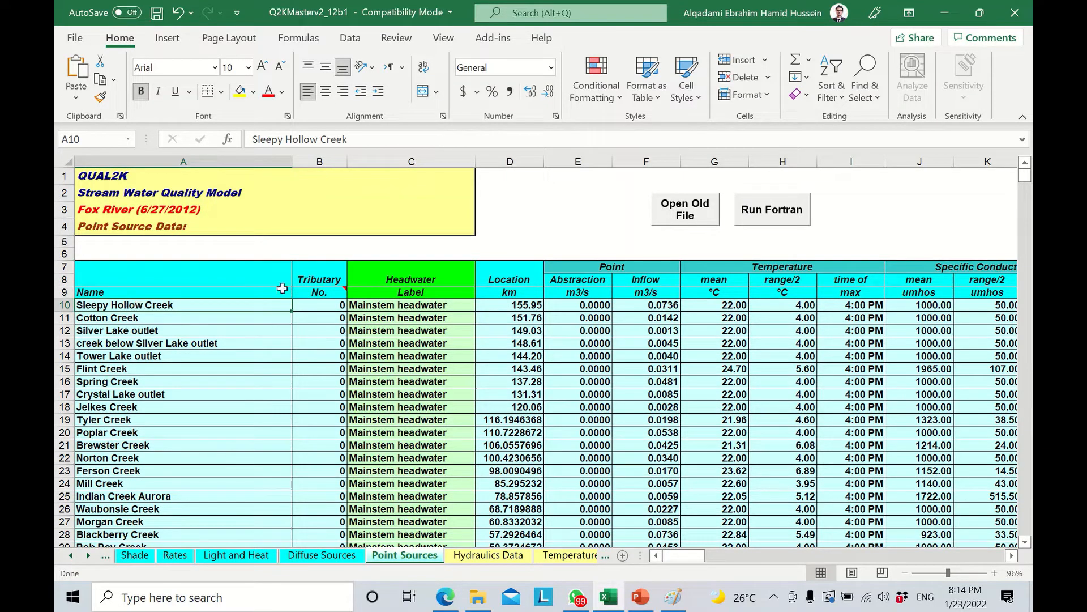
pyautogui.click(321, 307)
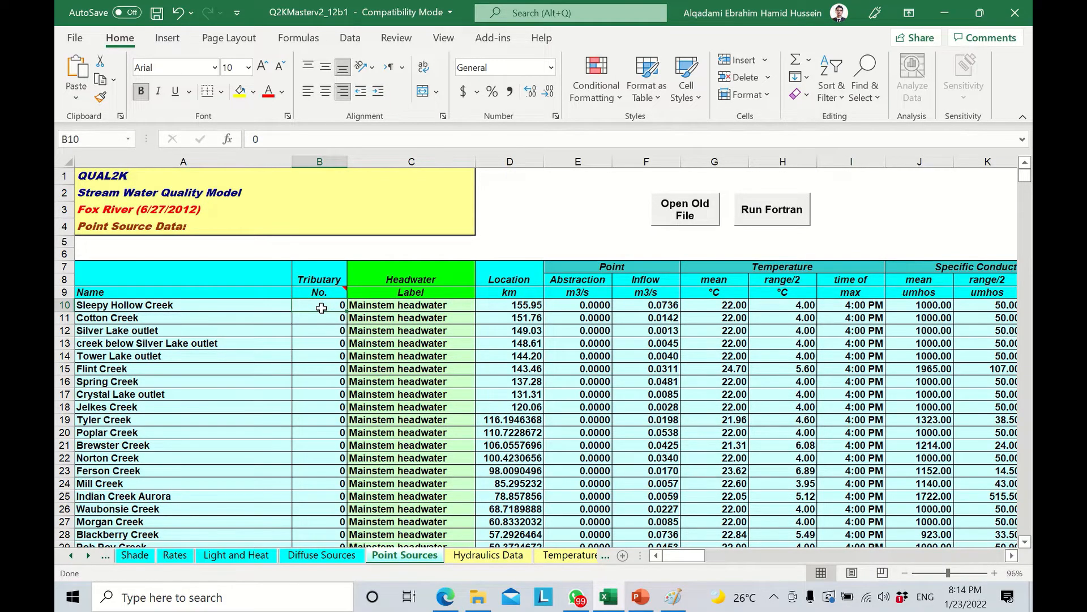
pyautogui.scroll(-10, 322, 308)
pyautogui.scroll(3, 322, 308)
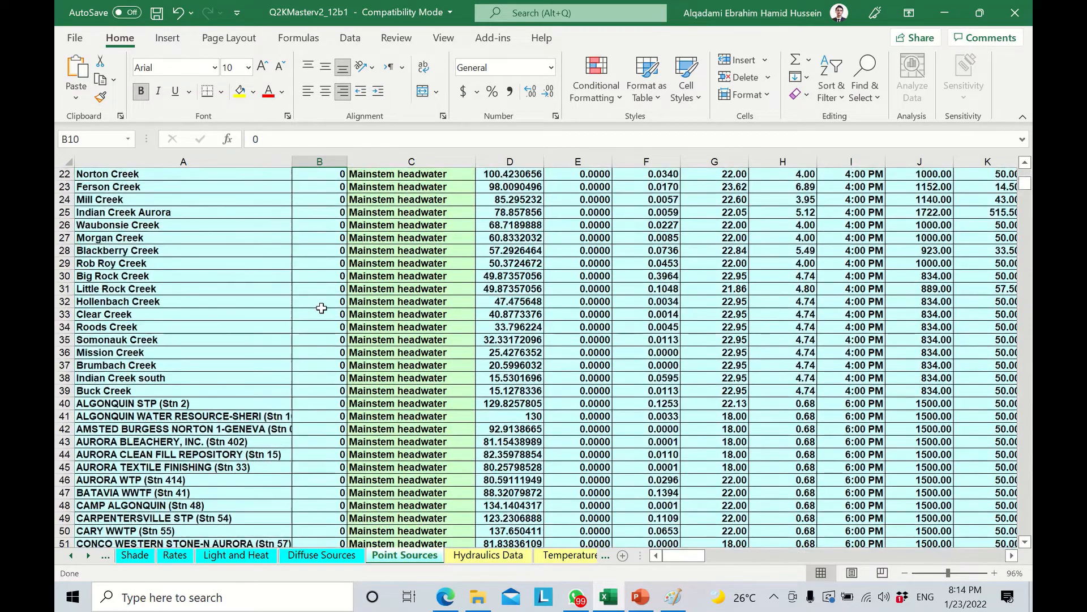
pyautogui.scroll(6, 321, 308)
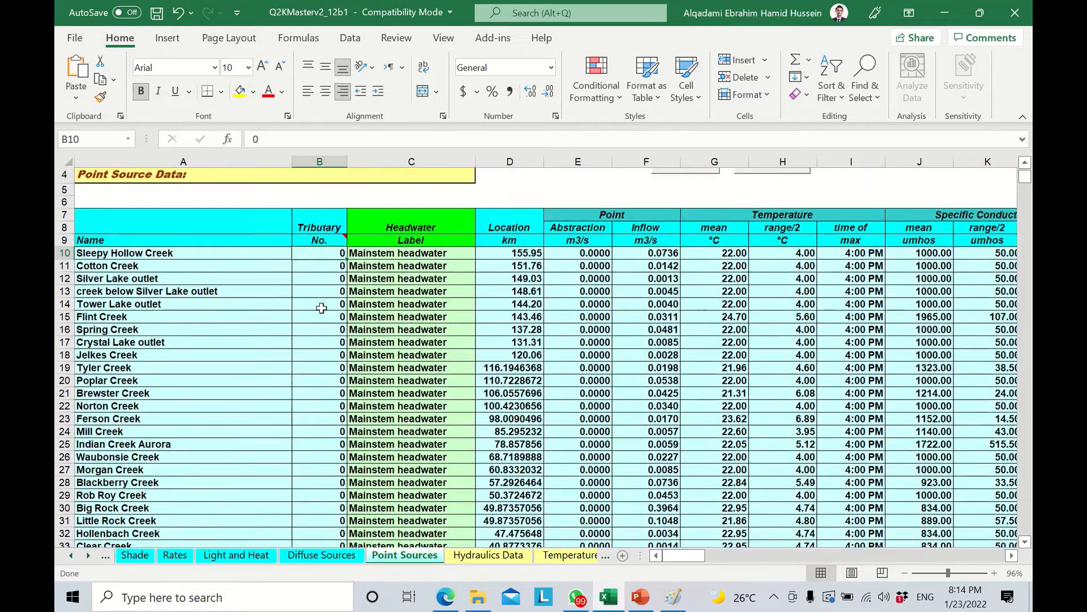
pyautogui.scroll(1, 321, 308)
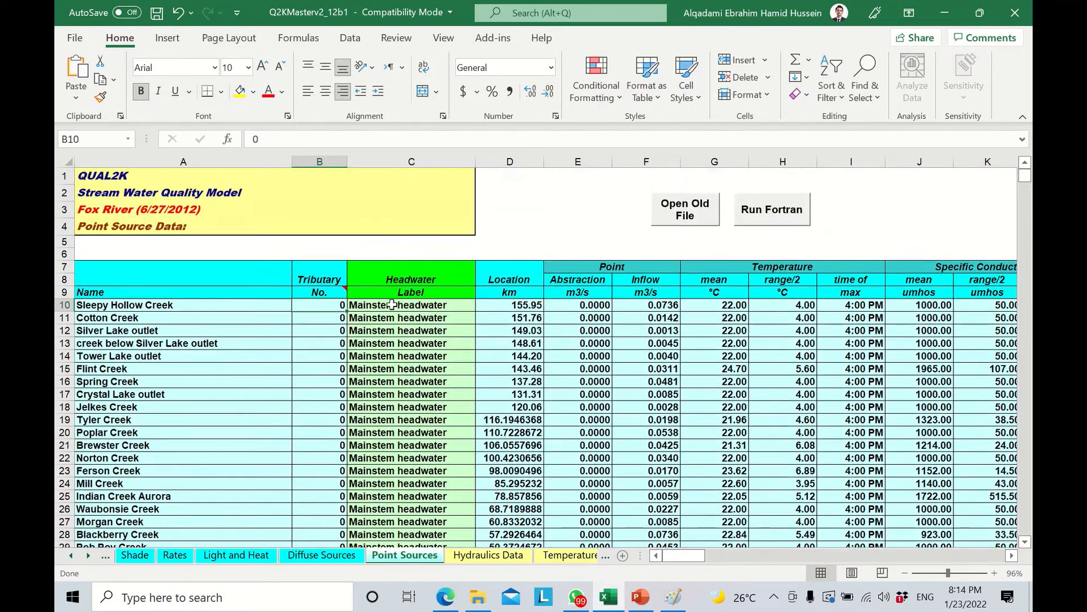
pyautogui.click(419, 304)
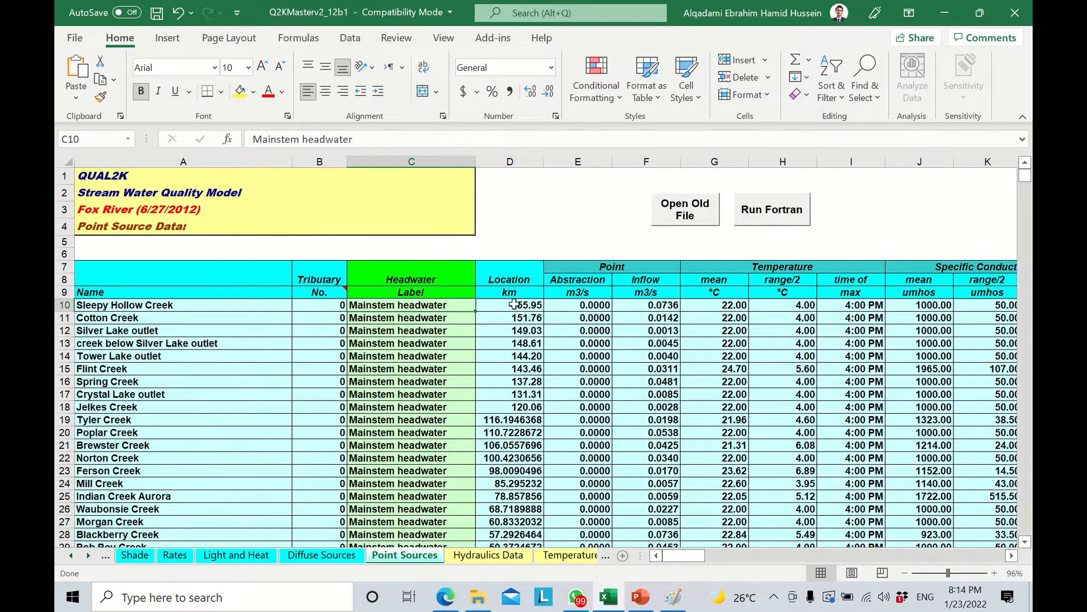
pyautogui.click(493, 305)
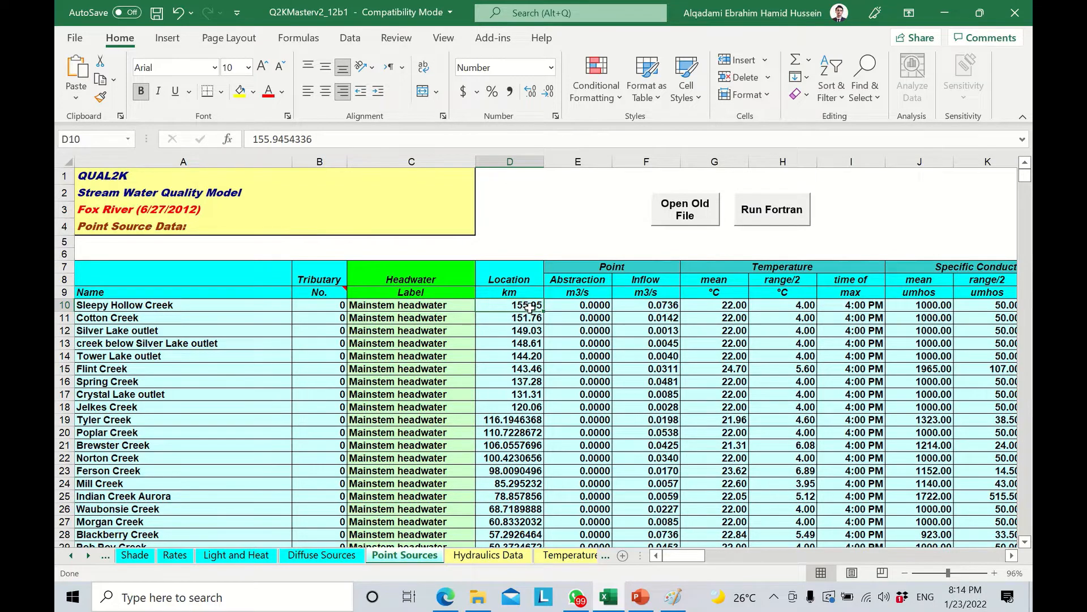
# Switch to Paint, draw a descending diagonal line about 1504 × 621 px, and label its lower end DS and upper end US.
pyautogui.click(673, 597)
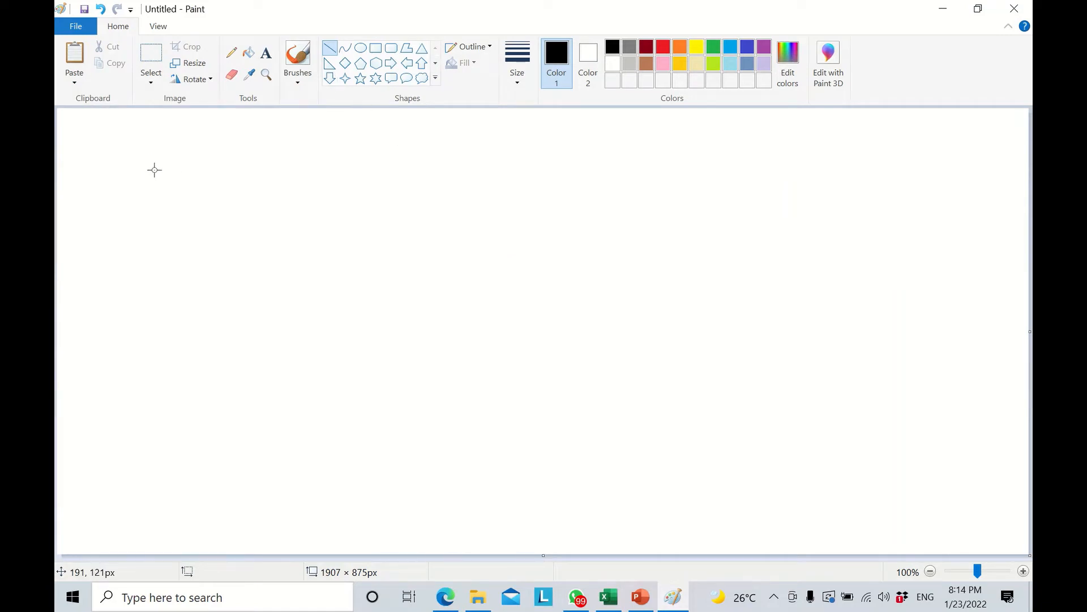
pyautogui.moveTo(168, 173); pyautogui.dragTo(934, 489)
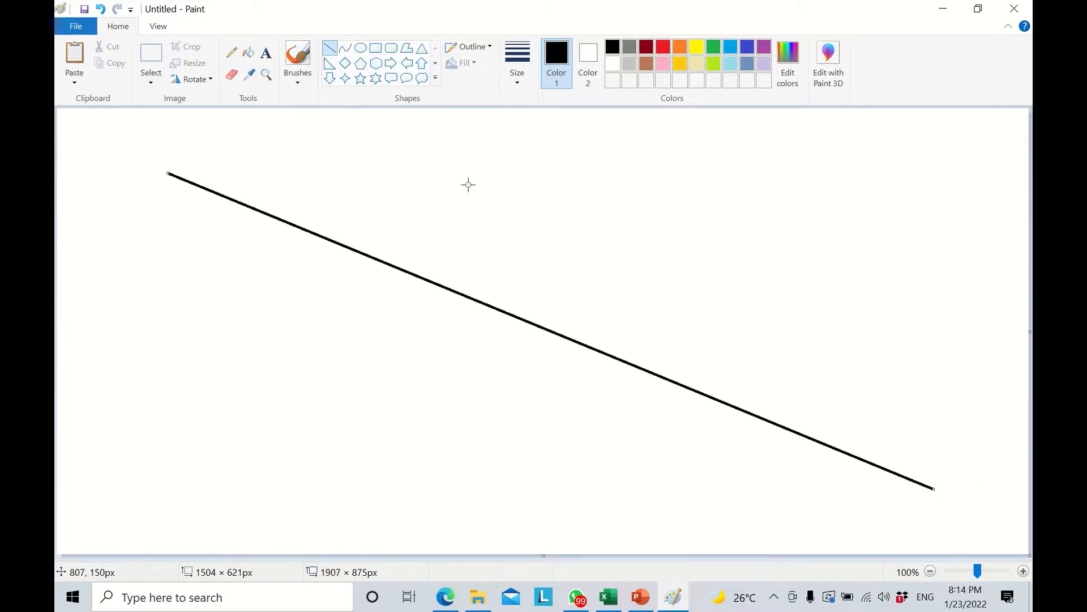
pyautogui.click(267, 54)
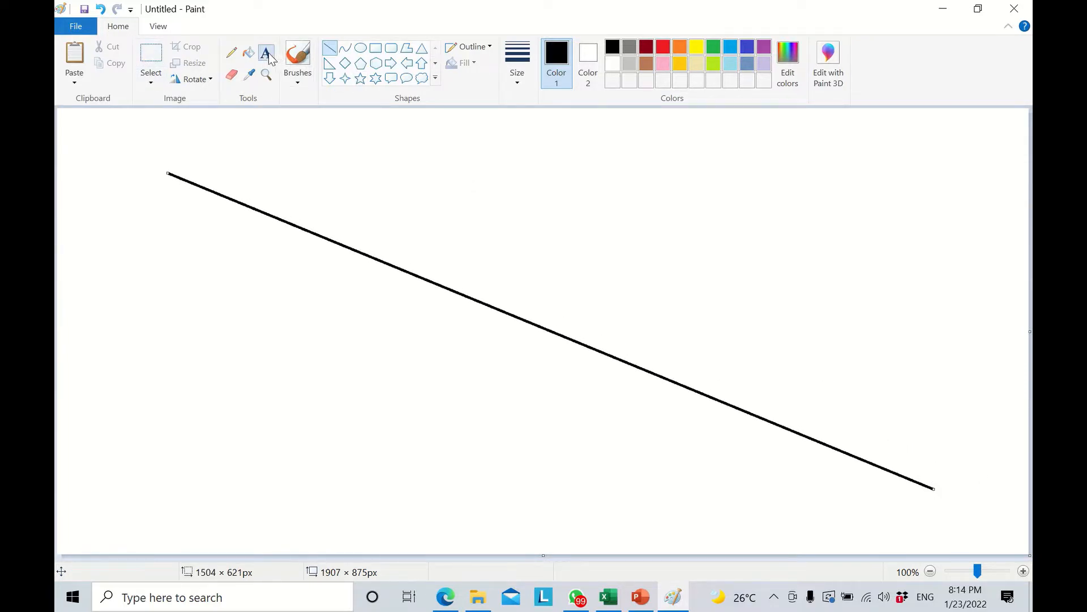
pyautogui.click(952, 450)
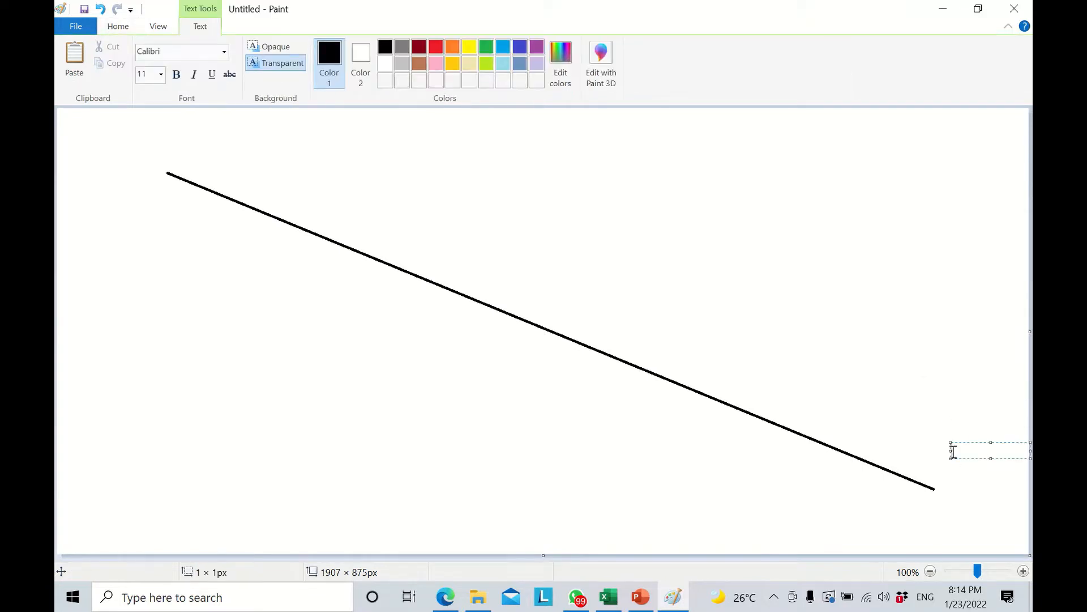
pyautogui.write('DS')
pyautogui.click(172, 149)
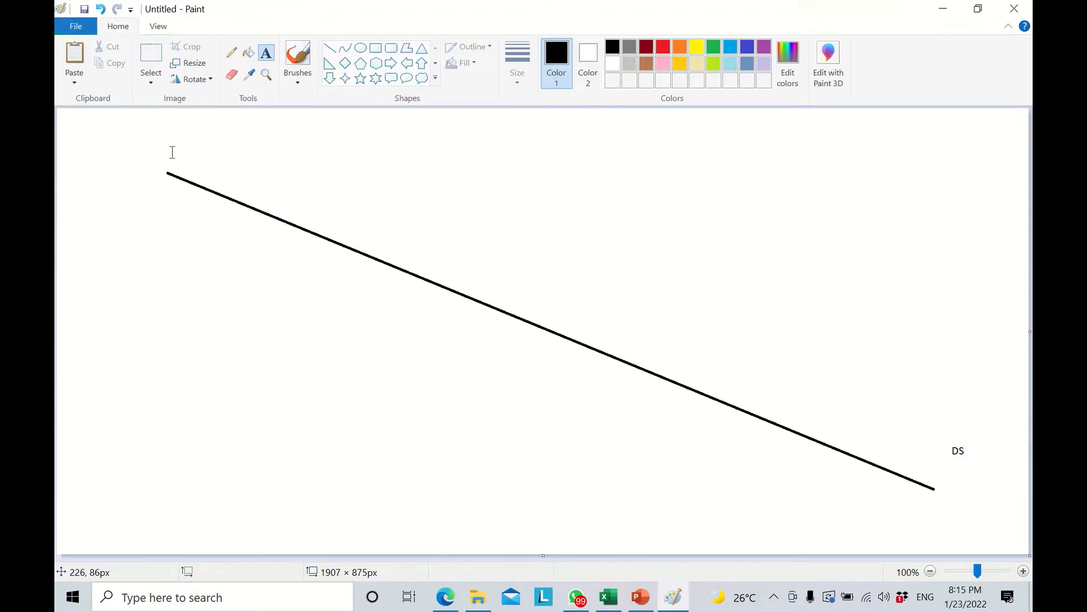
pyautogui.click(172, 152)
pyautogui.write('US')
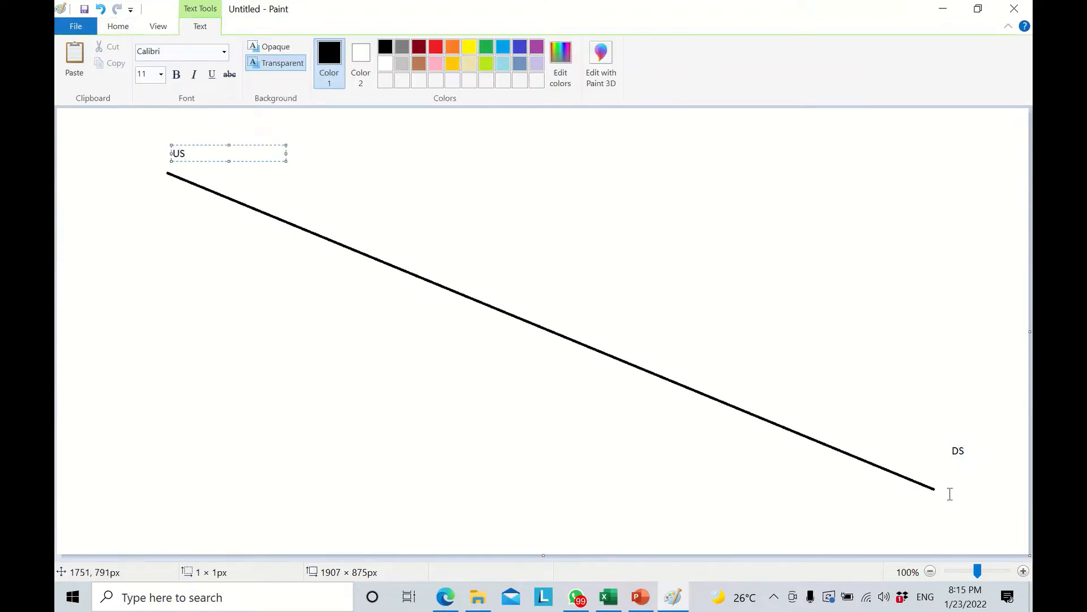
# Add the text "0 km" beneath the DS label at the line's lower end.
pyautogui.click(957, 469)
pyautogui.click(955, 469)
pyautogui.write('0 km')
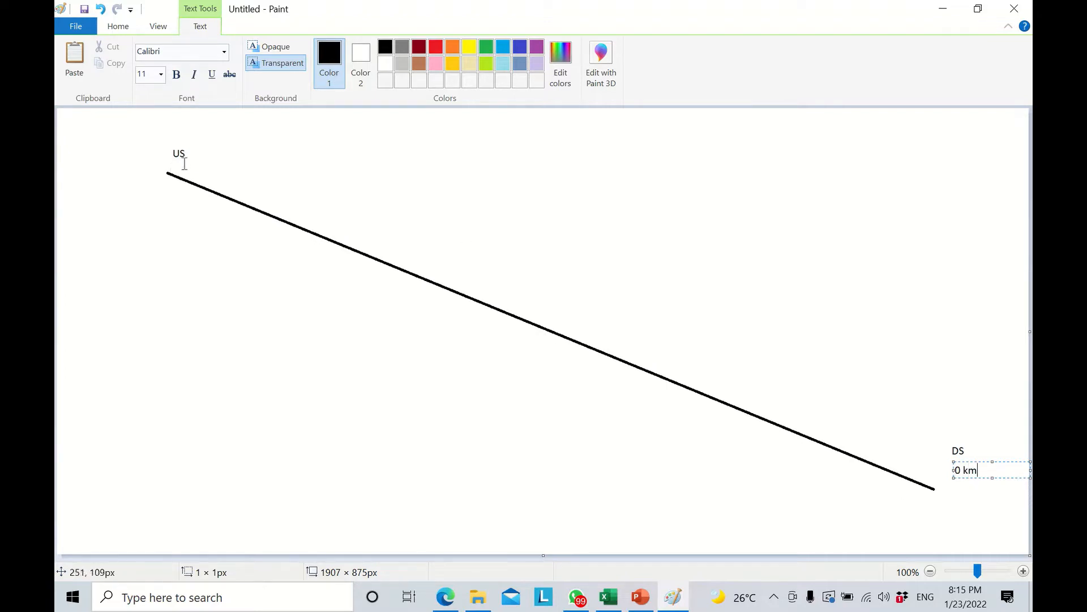
pyautogui.click(142, 176)
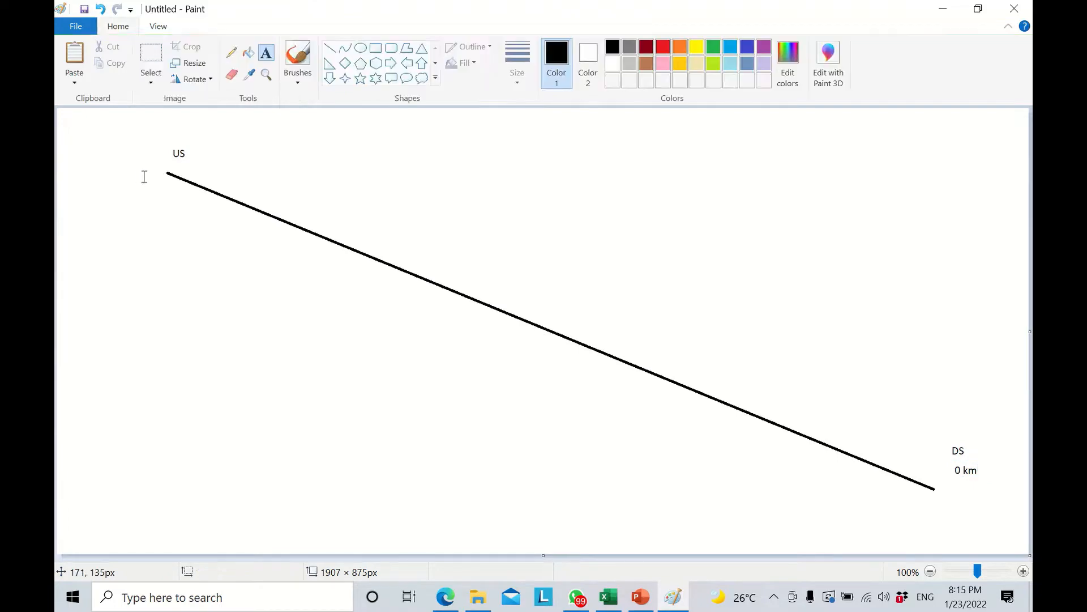
# Switch to Excel and open the Reach sheet of the QUAL2K workbook.
pyautogui.click(609, 597)
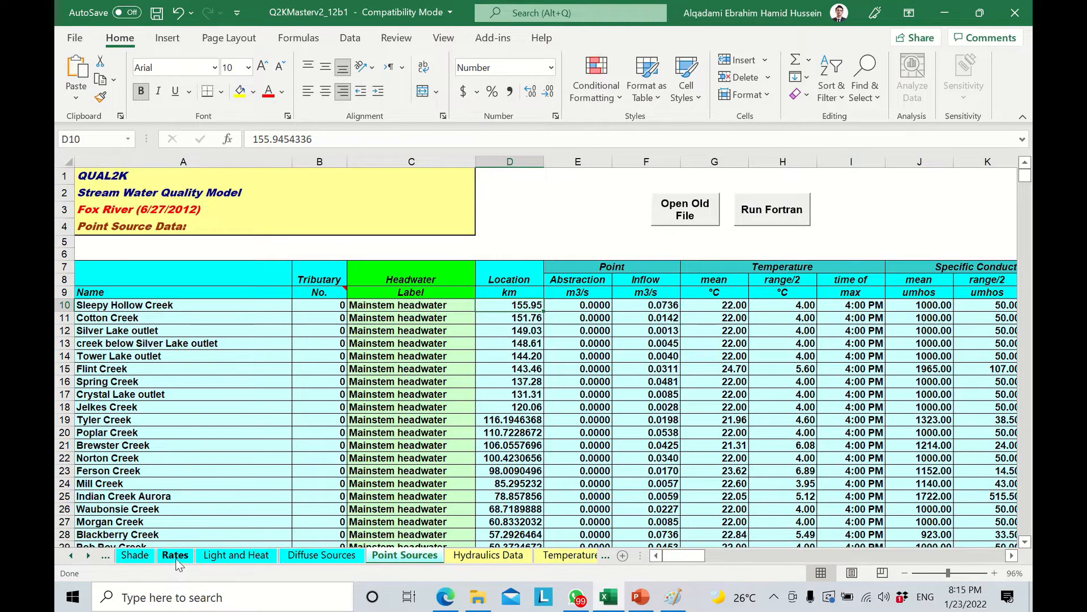
pyautogui.click(70, 556)
pyautogui.click(70, 555)
pyautogui.click(70, 556)
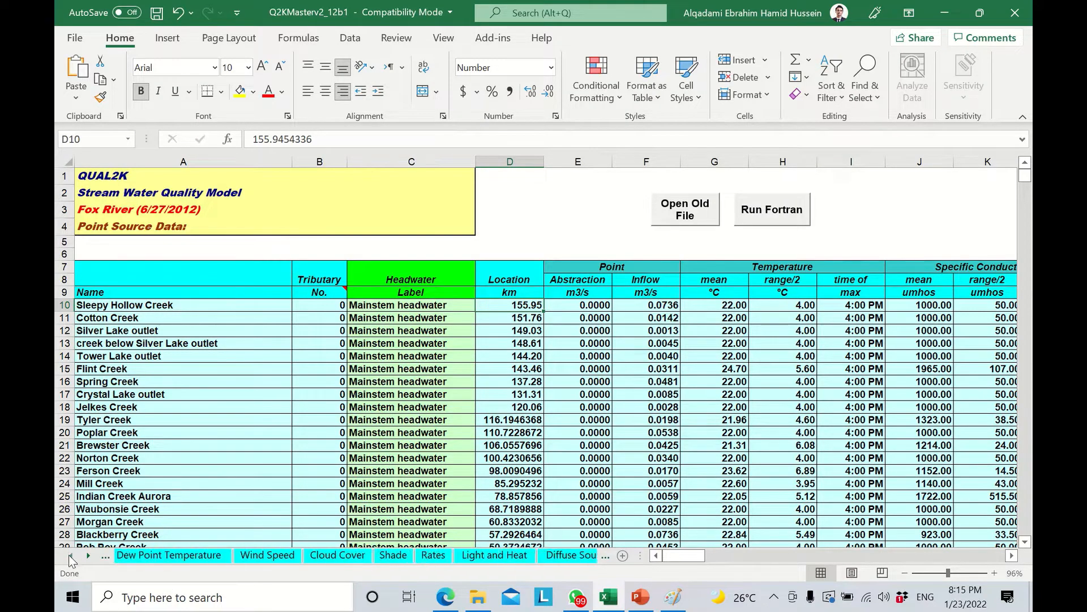
pyautogui.click(70, 556)
pyautogui.click(70, 556)
pyautogui.click(70, 556)
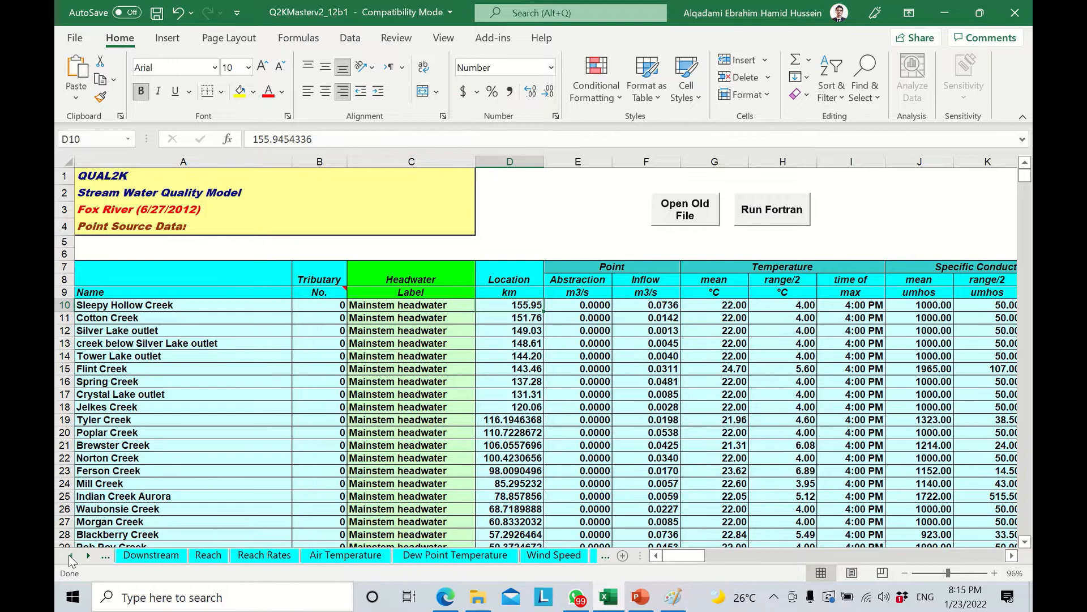
pyautogui.click(224, 556)
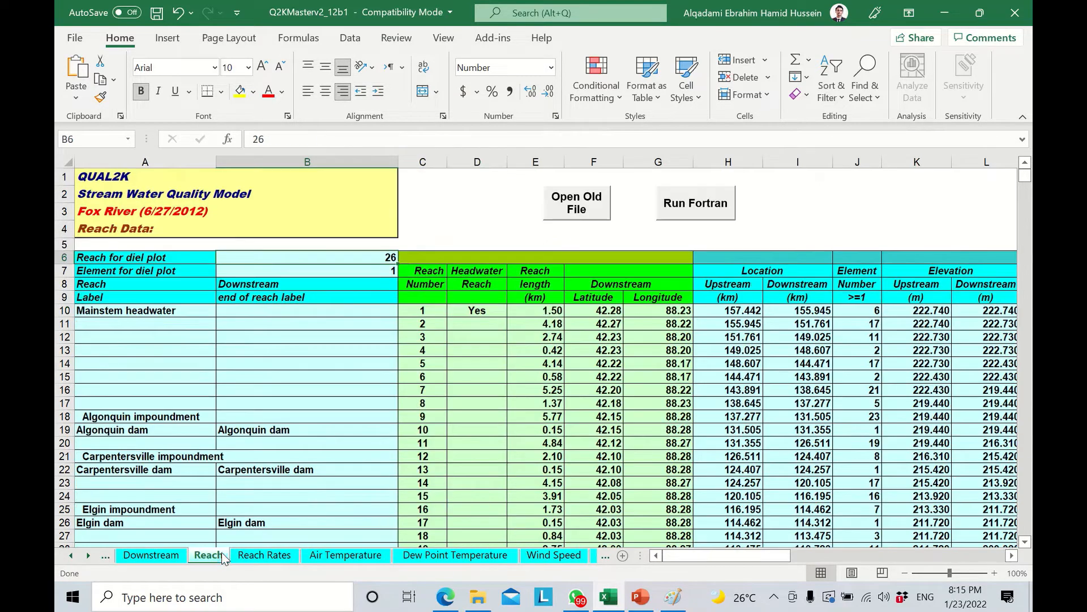
# Copy the digits 157.44 from the upstream location of reach 1.
pyautogui.doubleClick(747, 311)
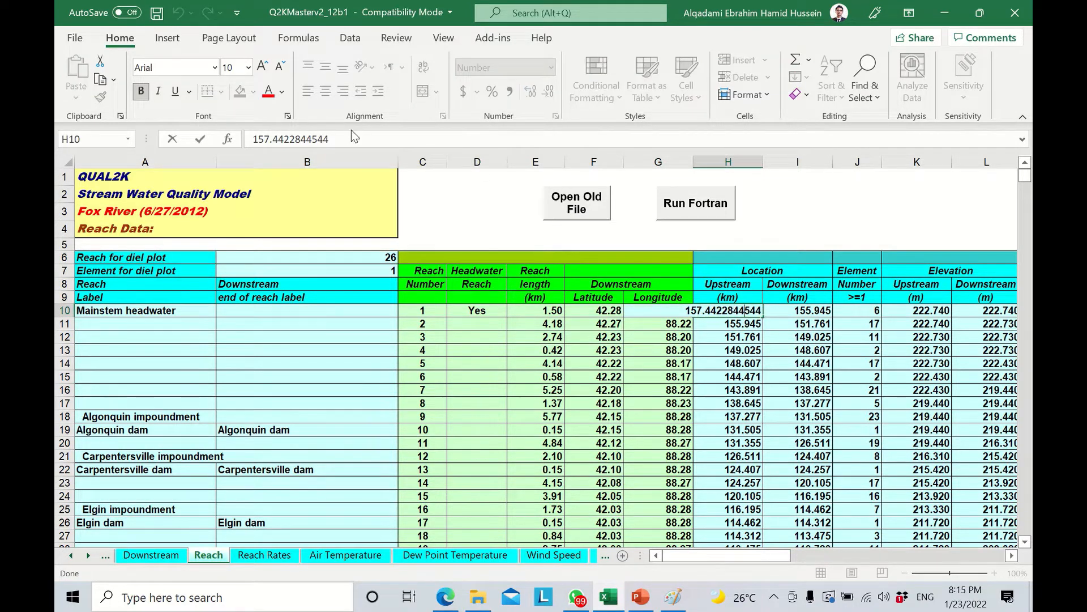
pyautogui.moveTo(254, 140); pyautogui.dragTo(285, 139)
pyautogui.hotkey('ctrl', 'c')
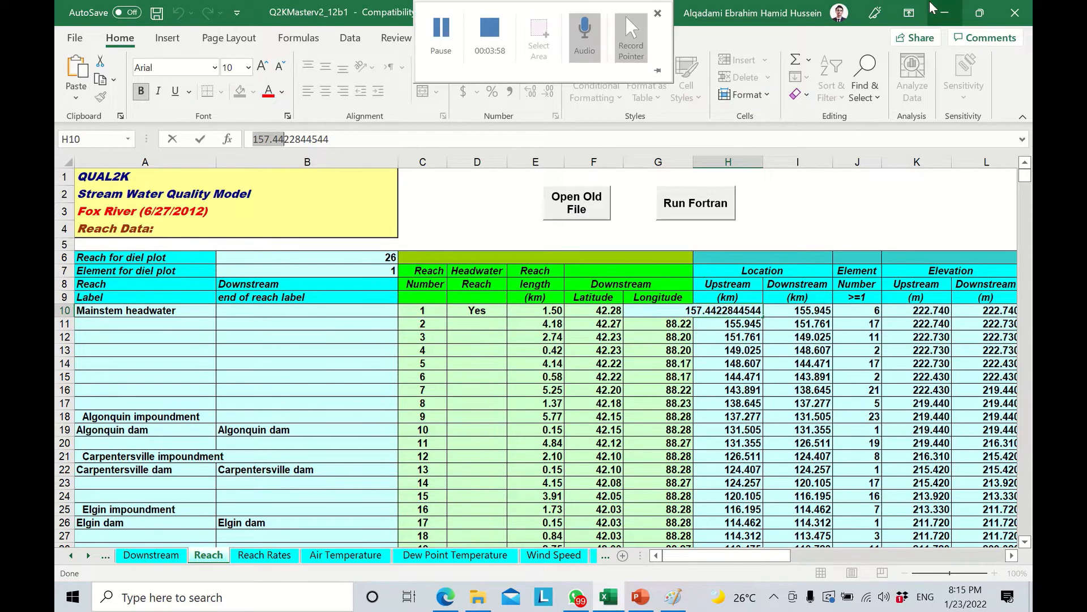
# Switch to Paint and paste the copied text 157.44 beneath the US label, beside the line's upper end.
pyautogui.click(942, 10)
pyautogui.click(155, 166)
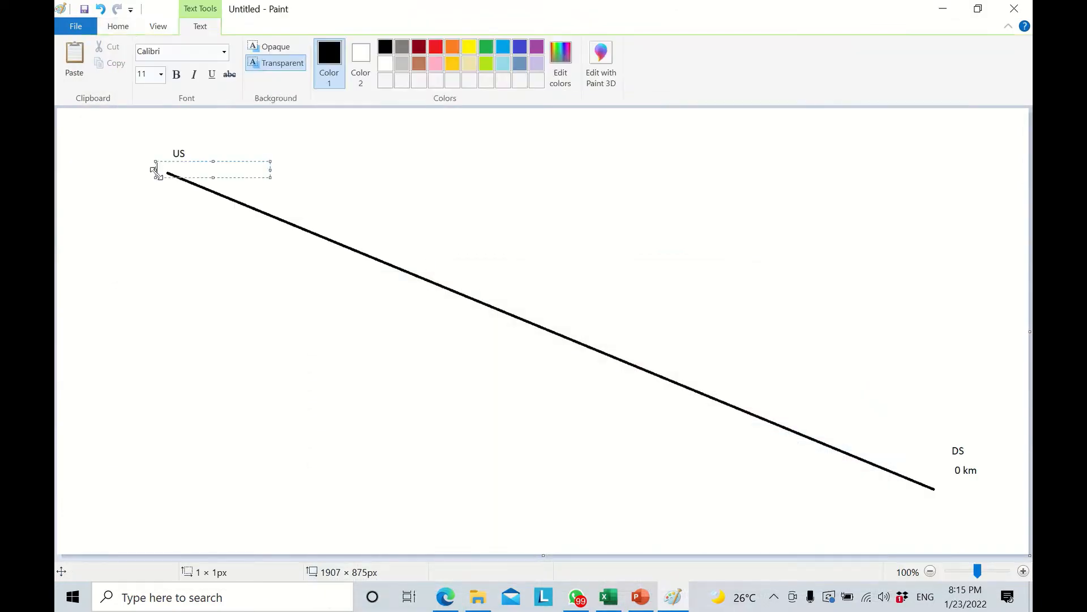
pyautogui.hotkey('ctrl', 'v')
pyautogui.moveTo(240, 178); pyautogui.dragTo(212, 196)
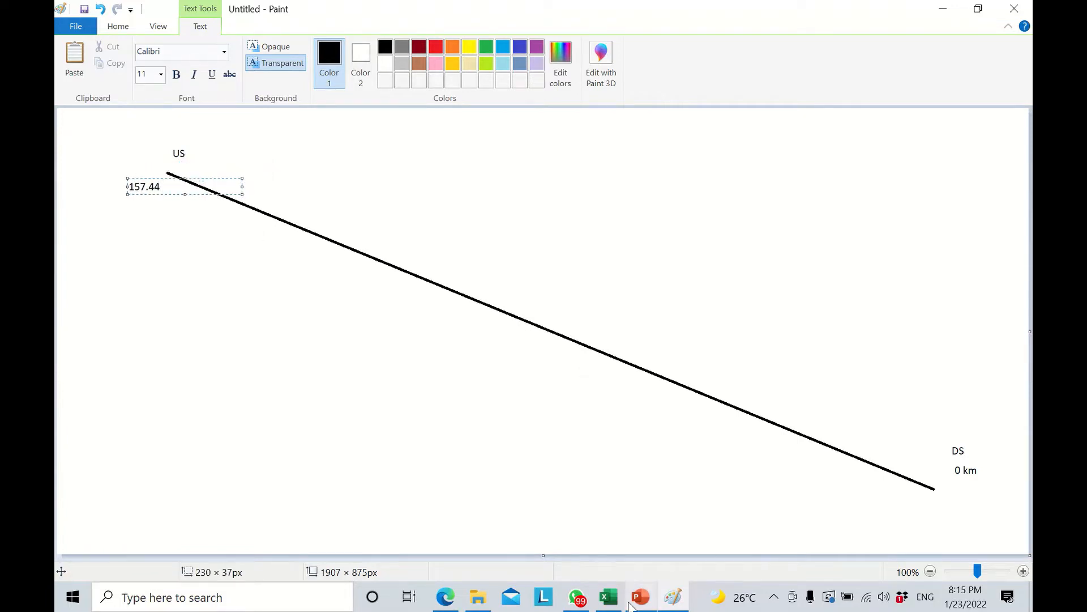
# Switch to Excel and open the Point Sources sheet of the QUAL2K workbook.
pyautogui.click(609, 597)
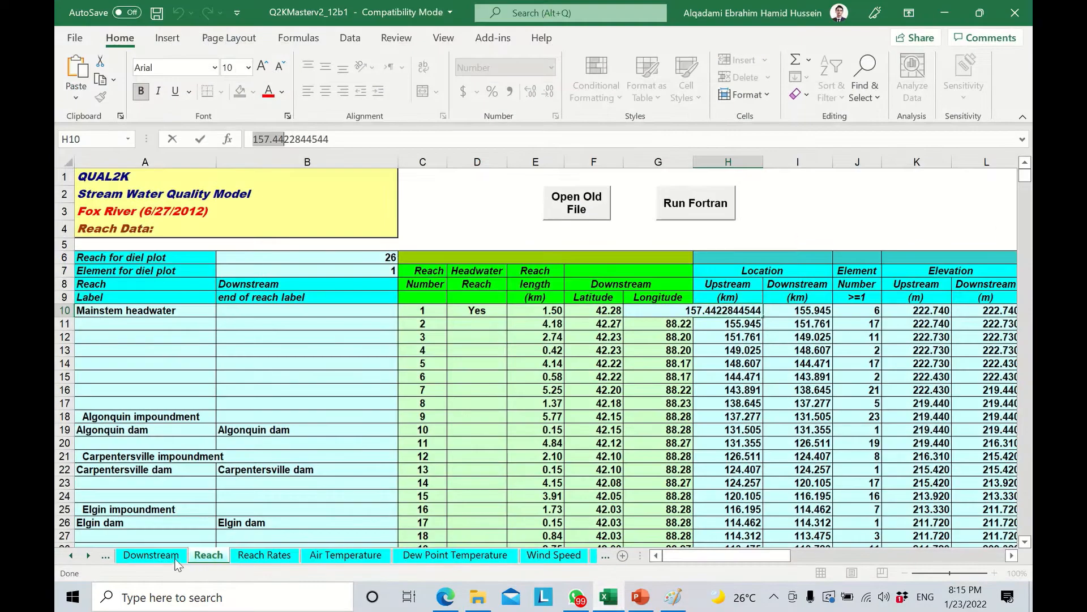
pyautogui.click(89, 556)
pyautogui.click(89, 557)
pyautogui.click(89, 556)
pyautogui.click(89, 557)
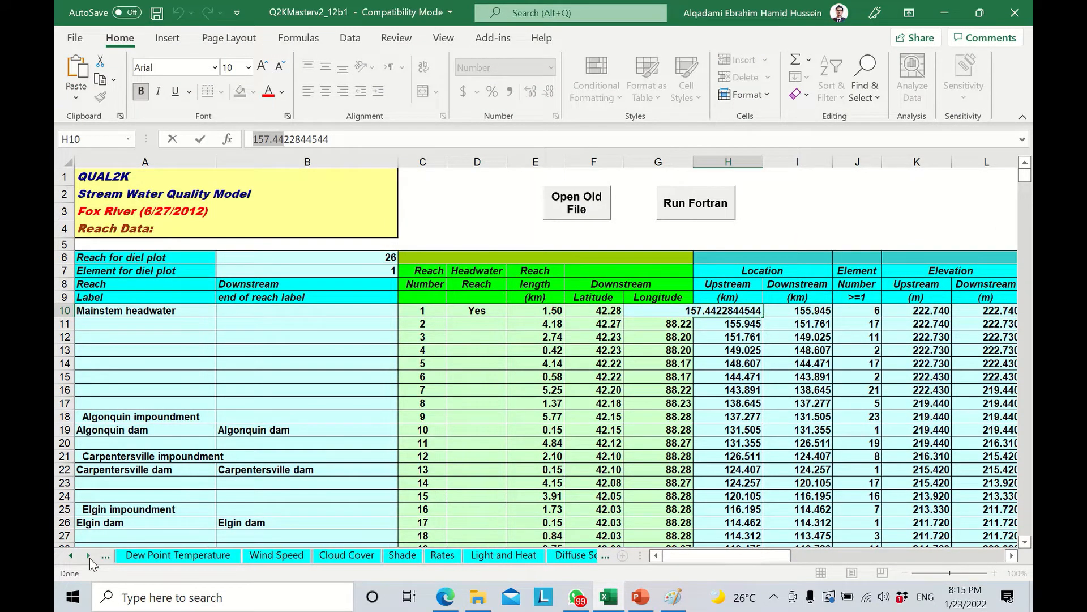
pyautogui.click(89, 557)
pyautogui.click(89, 556)
pyautogui.click(89, 556)
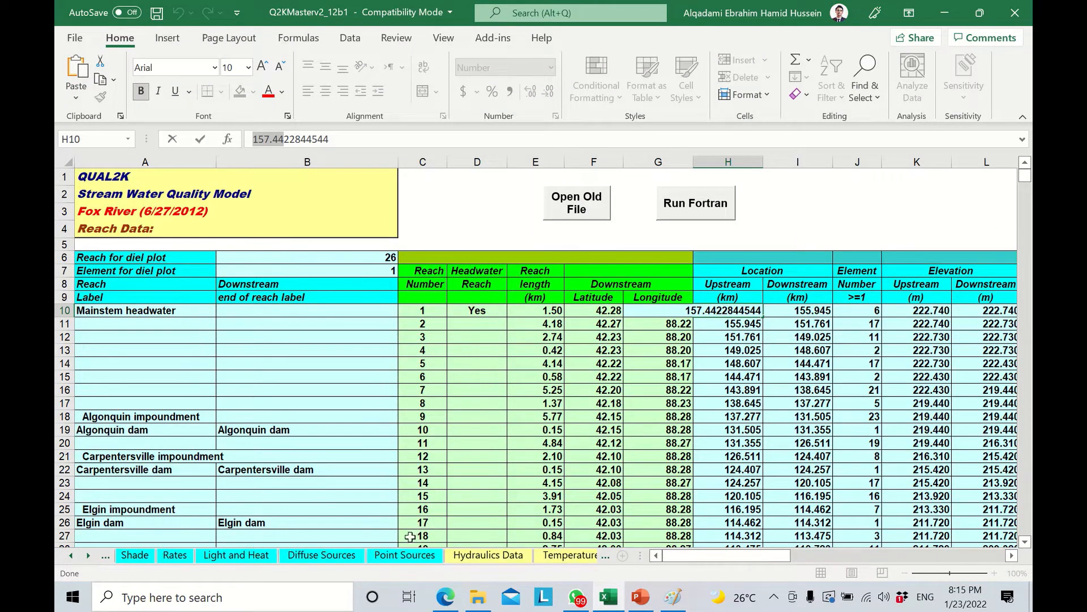
pyautogui.click(403, 561)
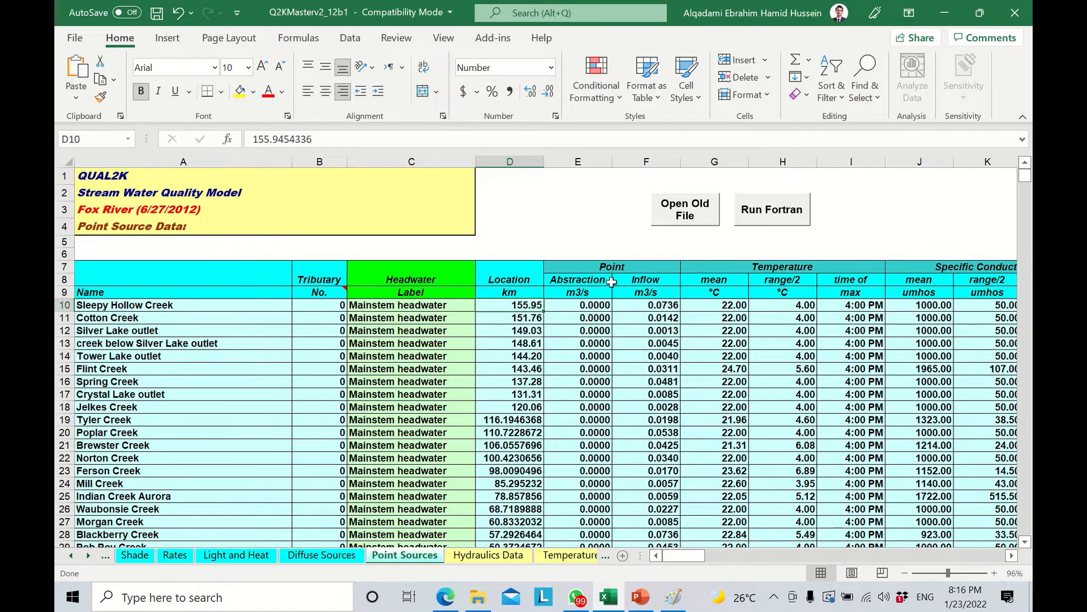
# Switch to Paint and draw an ellipse about 16 × 22 px on the river line just downstream of its US end.
pyautogui.click(943, 14)
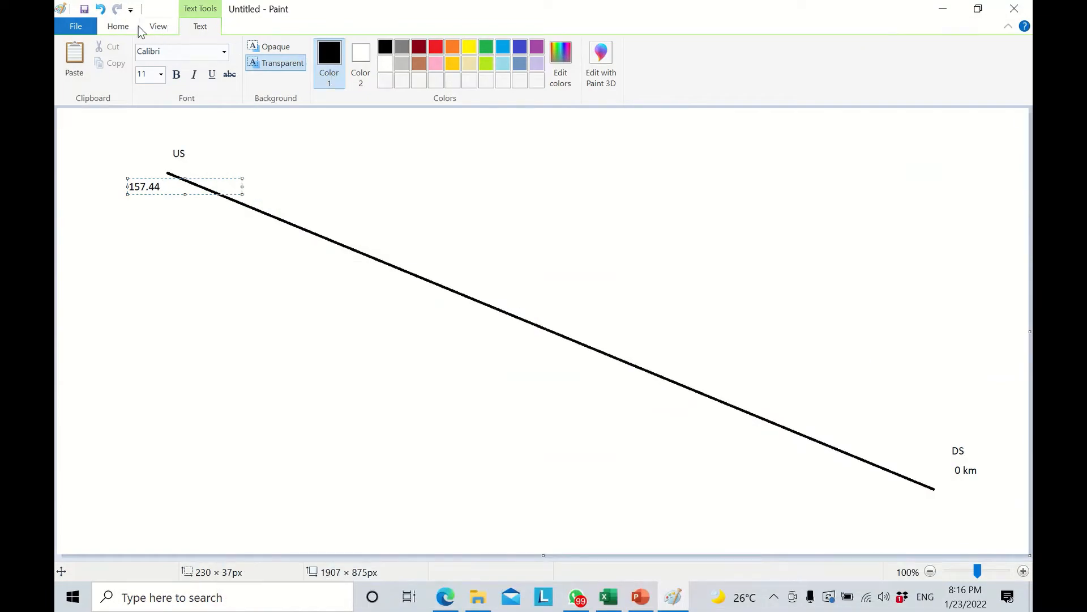
pyautogui.click(127, 25)
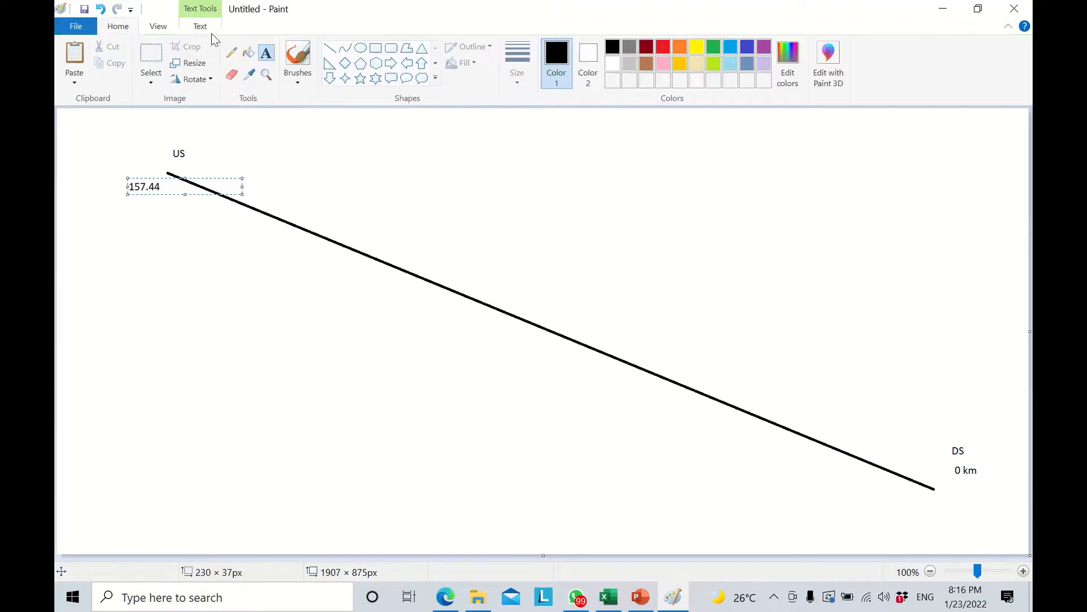
pyautogui.click(361, 51)
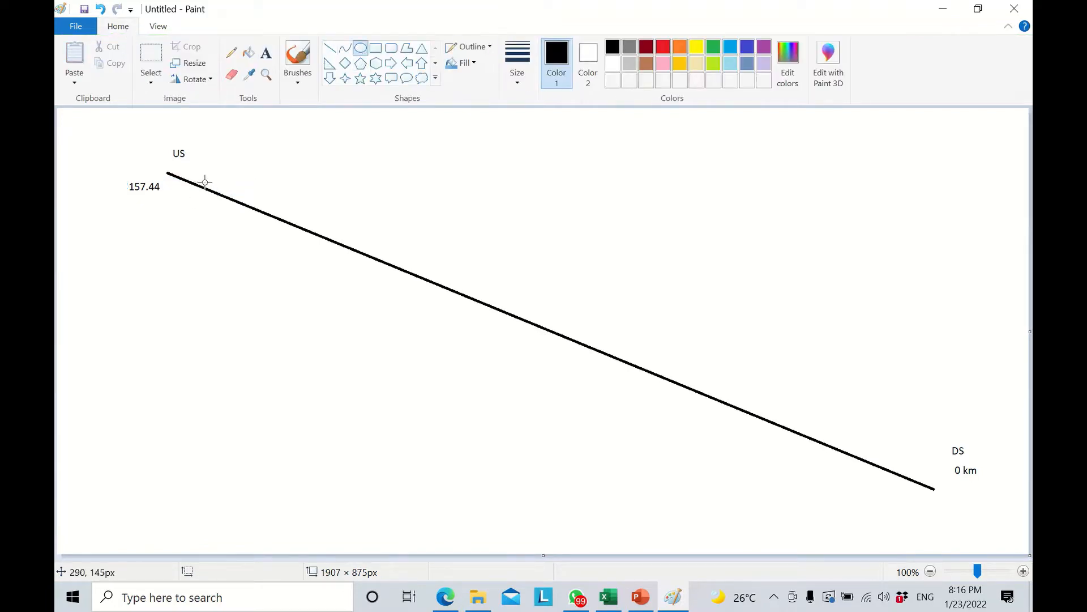
pyautogui.moveTo(205, 182); pyautogui.dragTo(198, 192)
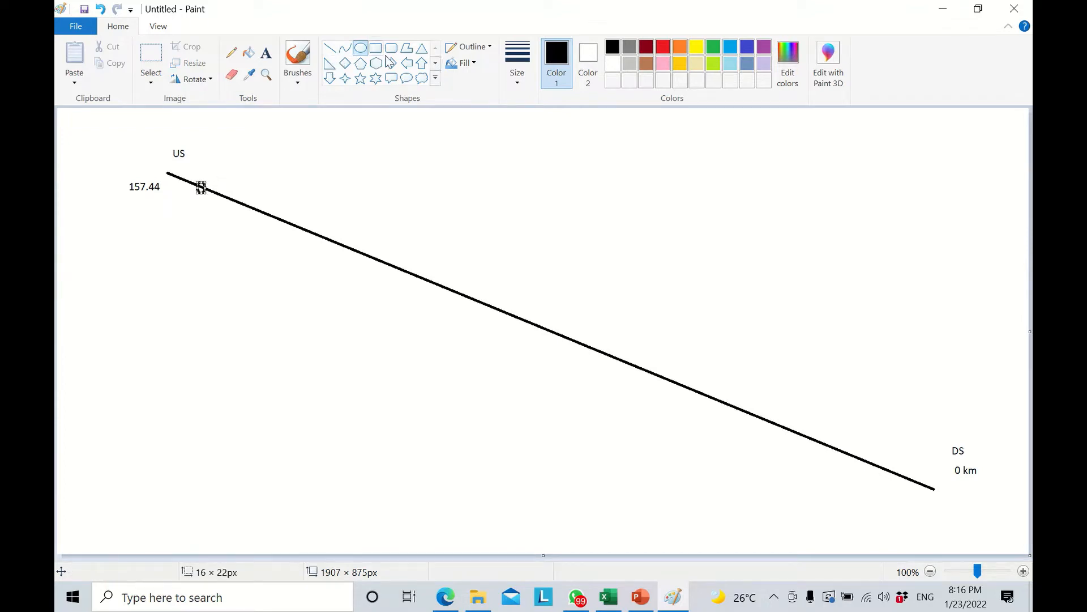
pyautogui.click(406, 63)
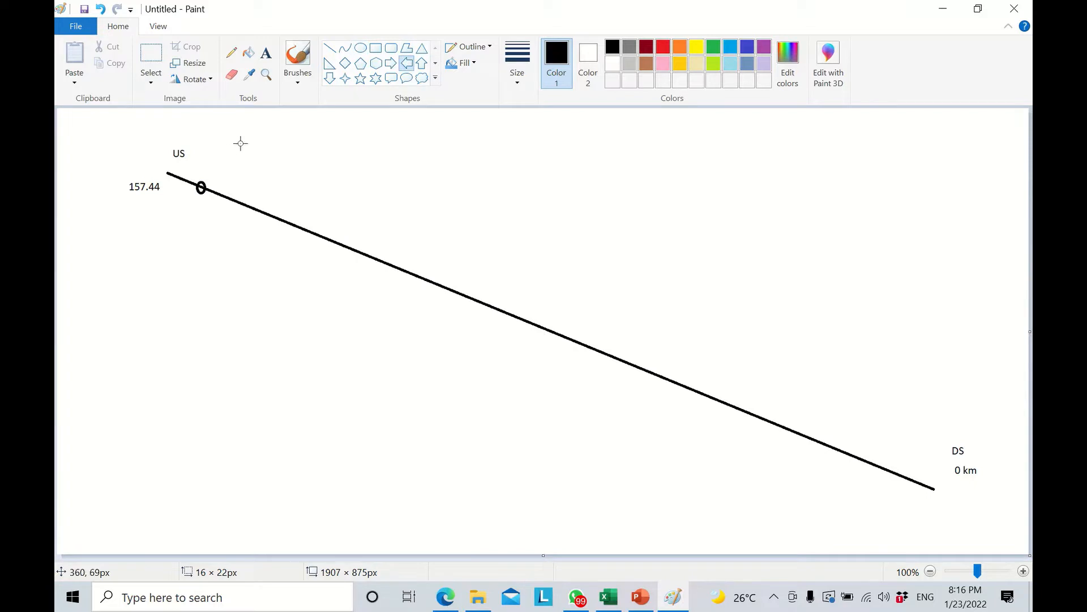
pyautogui.moveTo(241, 143); pyautogui.dragTo(213, 152)
pyautogui.hotkey('ctrl', 'z')
# Switch to Excel and examine the point abstraction and inflow values of Sleepy Hollow Creek.
pyautogui.click(943, 8)
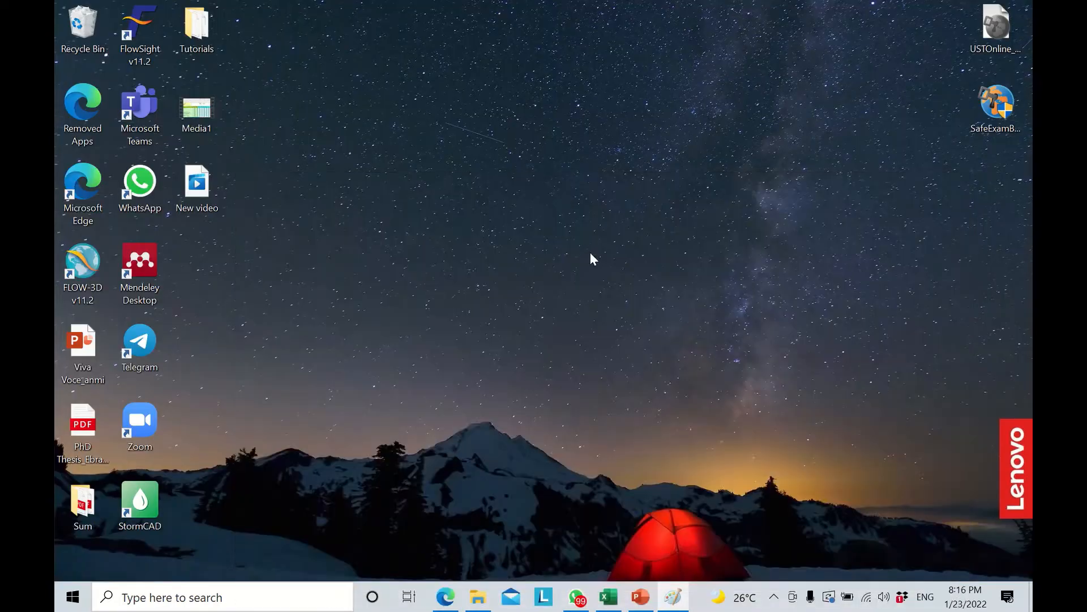
pyautogui.click(608, 596)
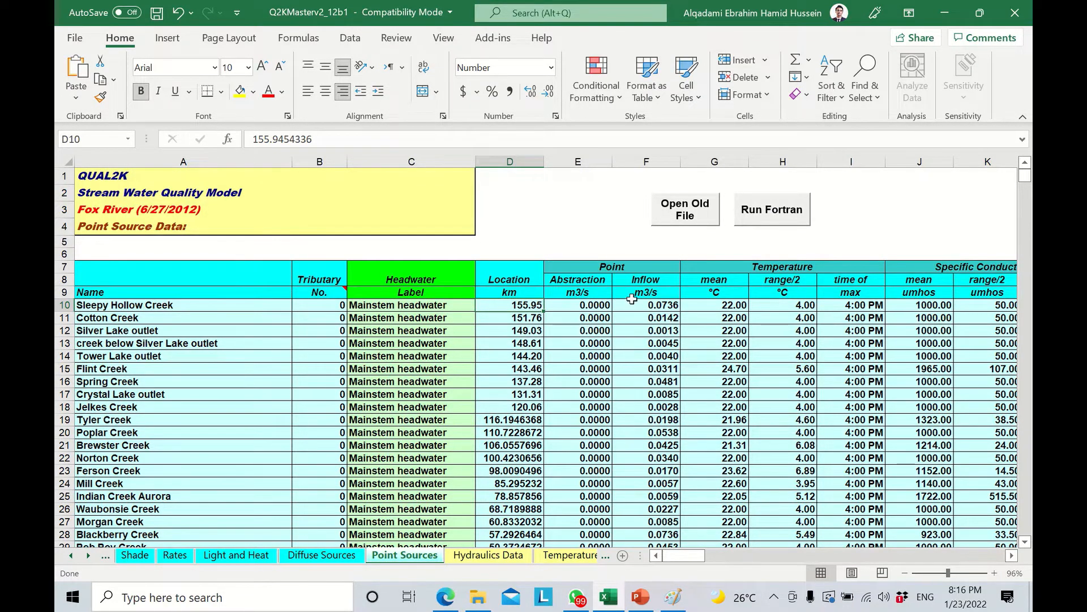
pyautogui.click(596, 304)
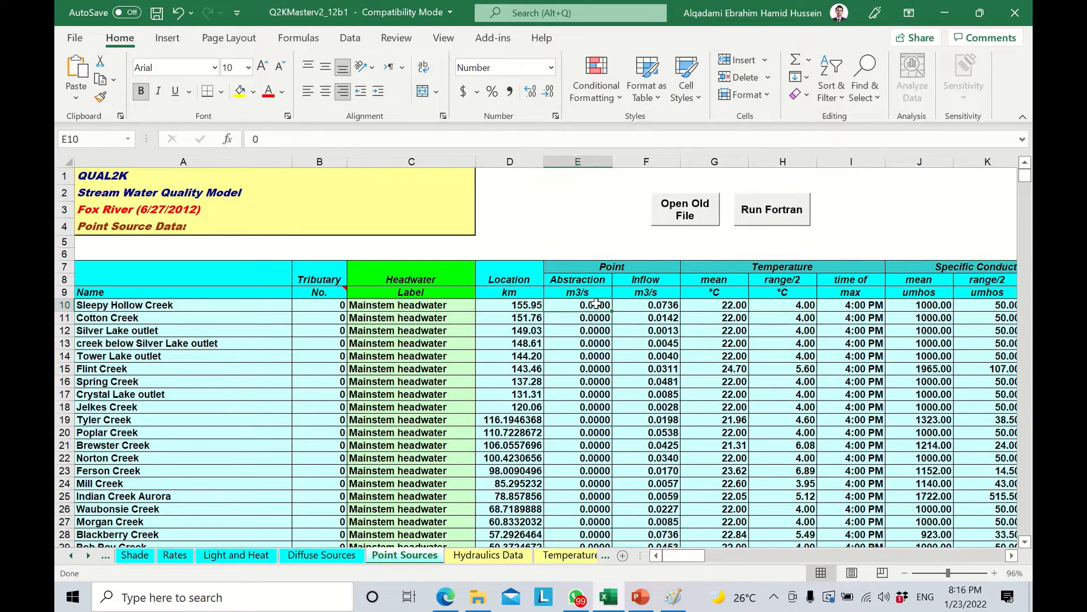
pyautogui.click(670, 304)
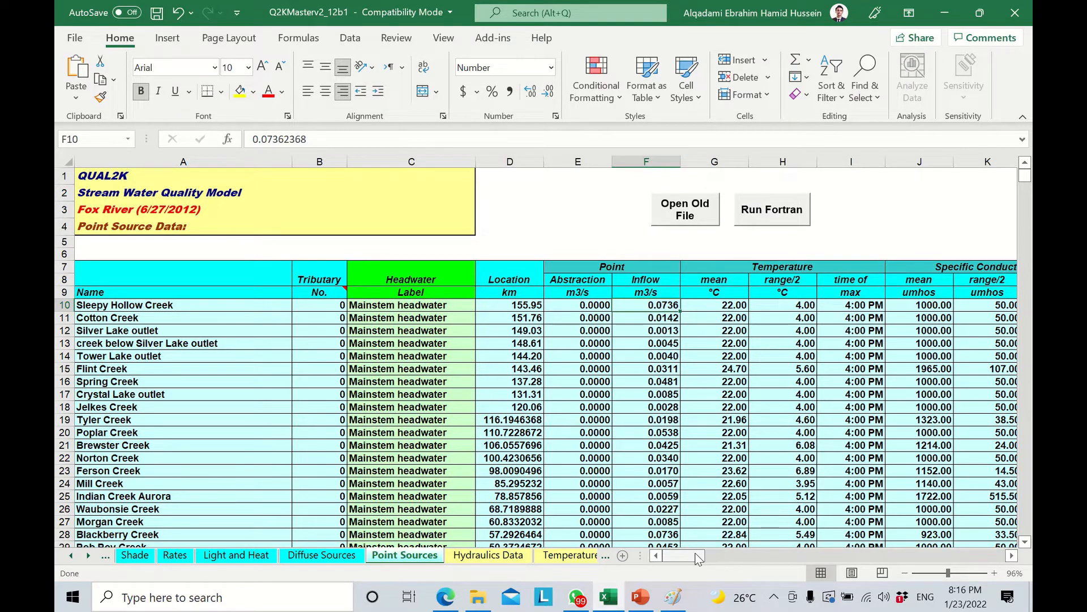
pyautogui.moveTo(699, 556)
pyautogui.mouseDown()
pyautogui.moveTo(725, 555)
pyautogui.moveTo(688, 558)
pyautogui.moveTo(754, 542)
pyautogui.moveTo(865, 541)
pyautogui.moveTo(682, 545)
pyautogui.mouseUp()
# Switch to Edge and go to page 88 of Q2KDocumentation.pdf.
pyautogui.click(446, 597)
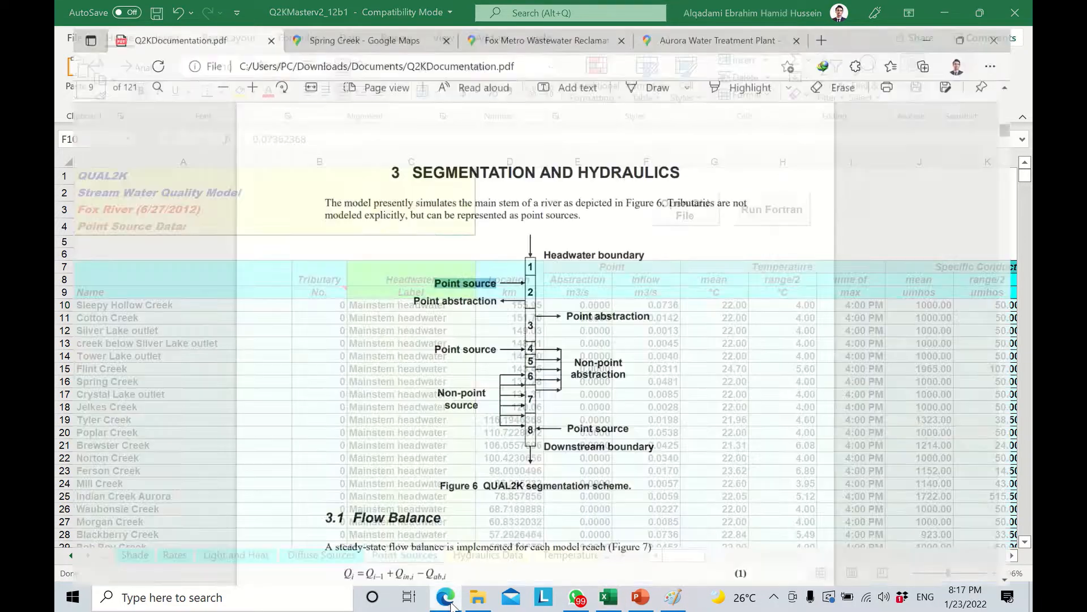
pyautogui.scroll(-2, 412, 96)
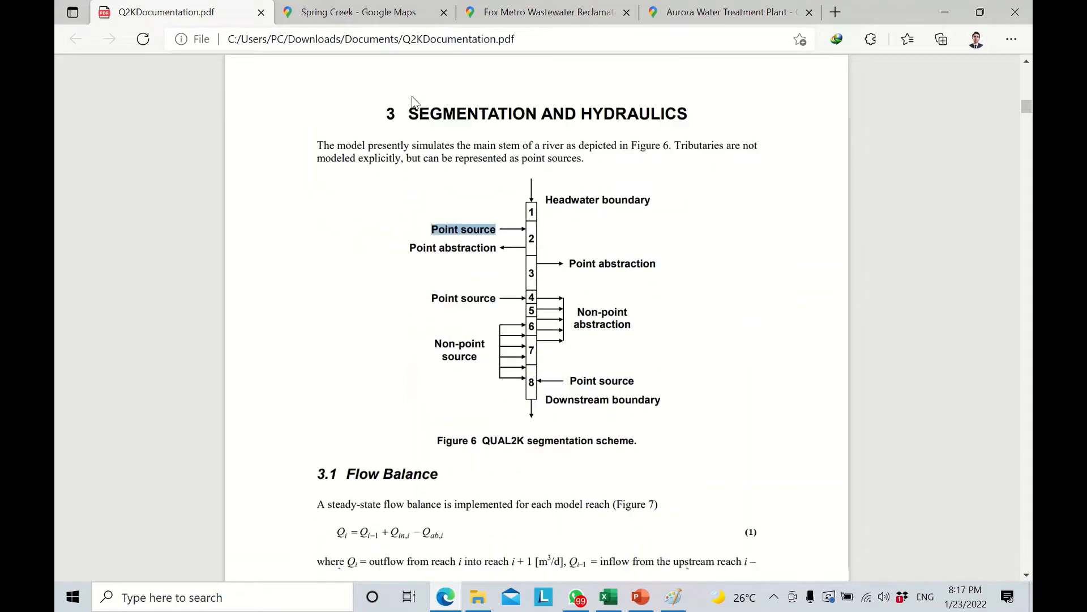
pyautogui.moveTo(408, 79)
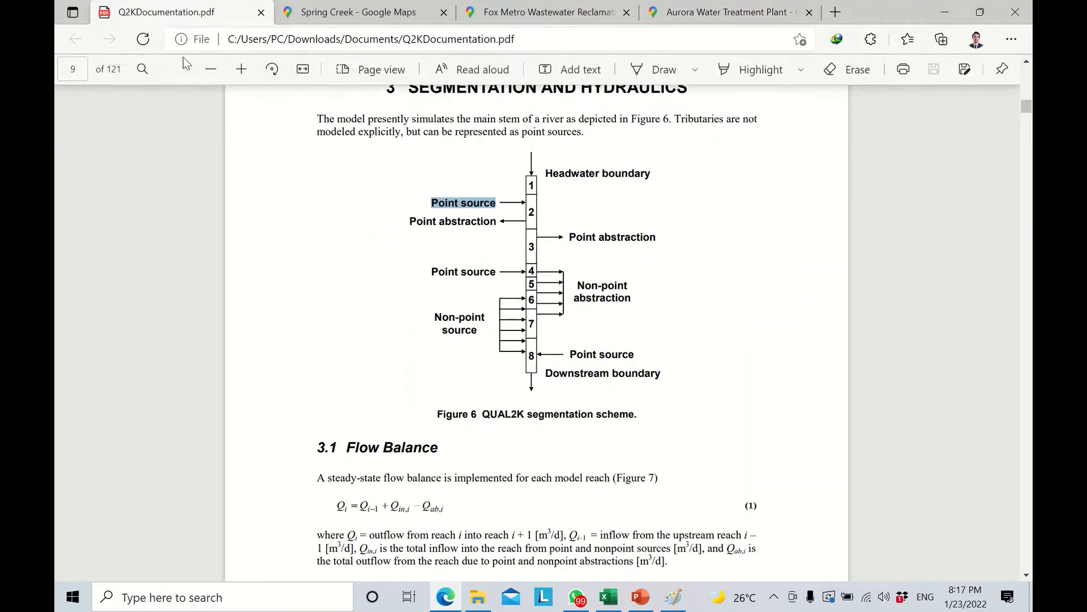
pyautogui.click(83, 65)
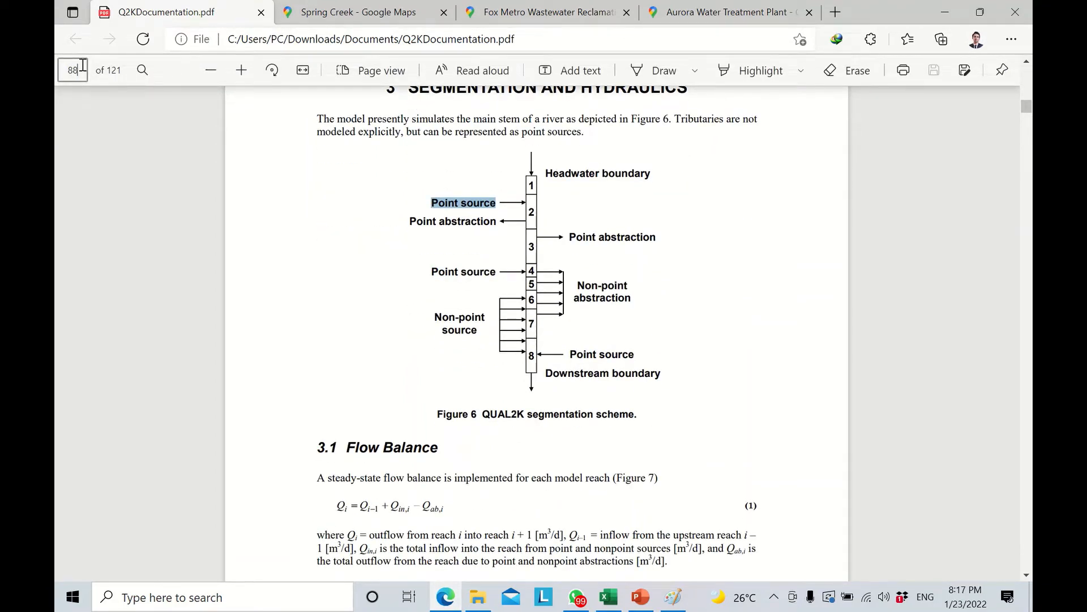
pyautogui.write('88')
pyautogui.press('Return')
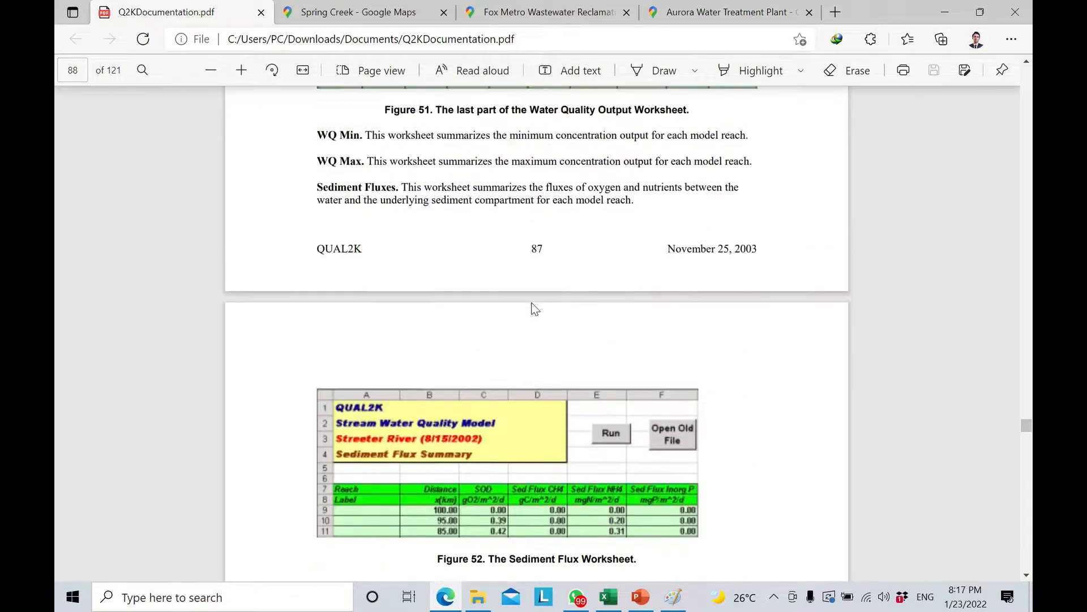
# Go back to page 78 of the documentation and examine the point source inputs and the diel temperature curve.
pyautogui.scroll(15, 532, 304)
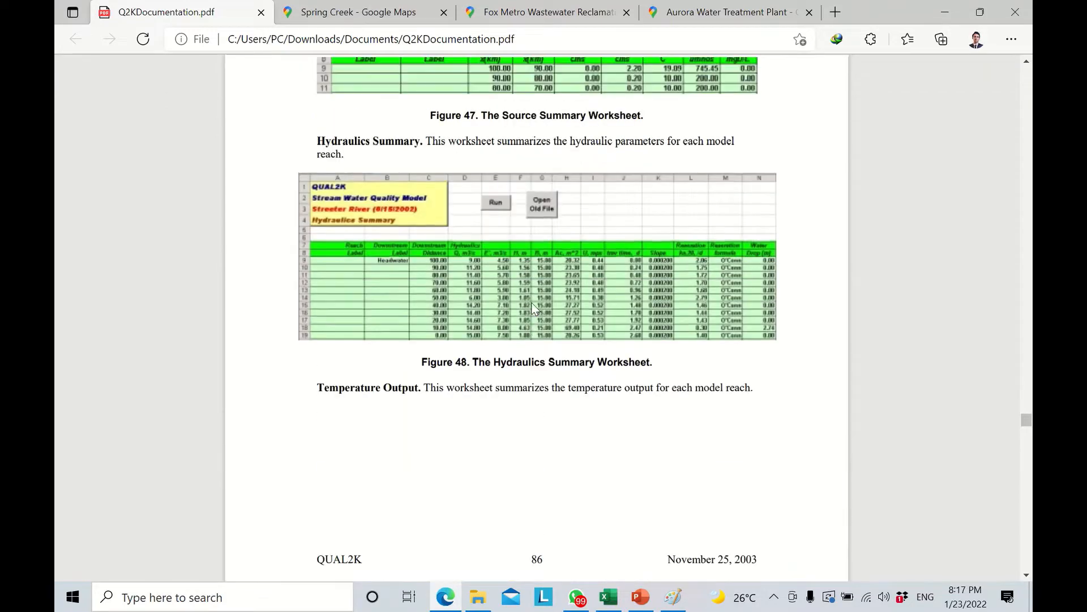
pyautogui.scroll(10, 532, 305)
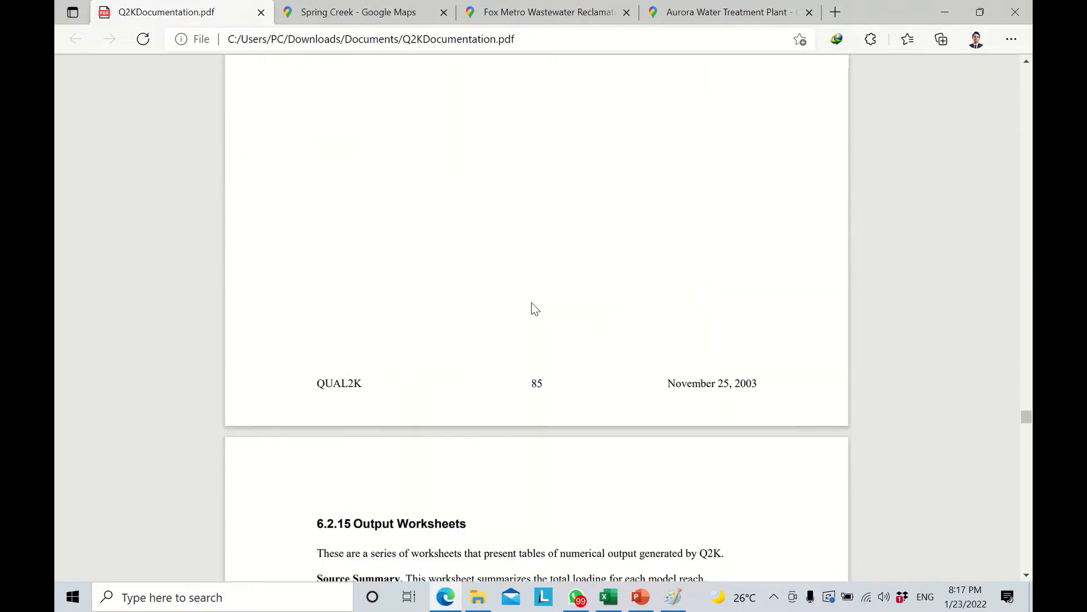
pyautogui.scroll(8, 535, 309)
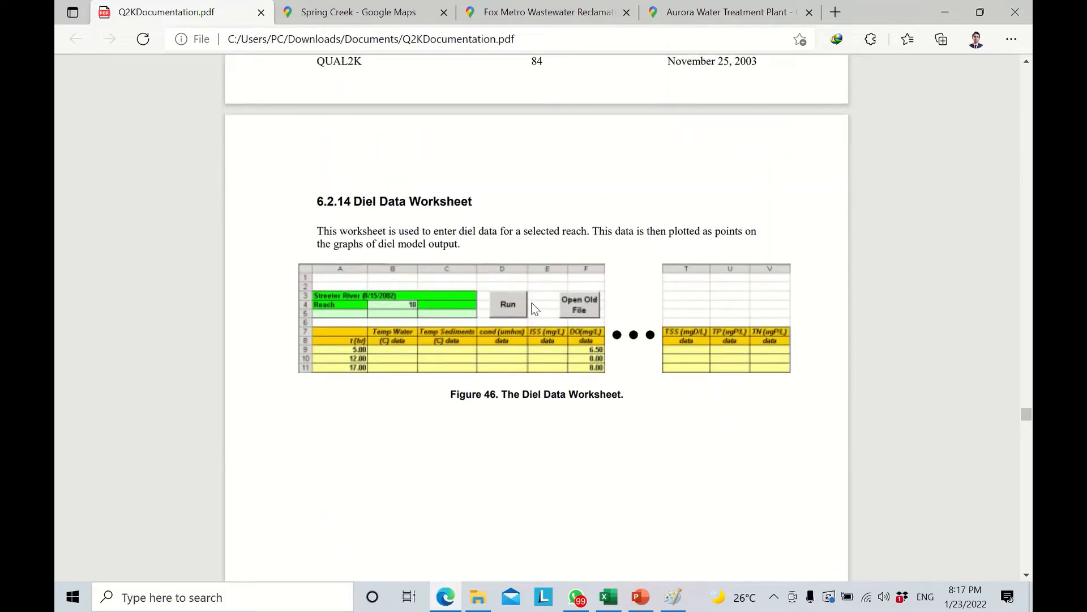
pyautogui.scroll(20, 536, 309)
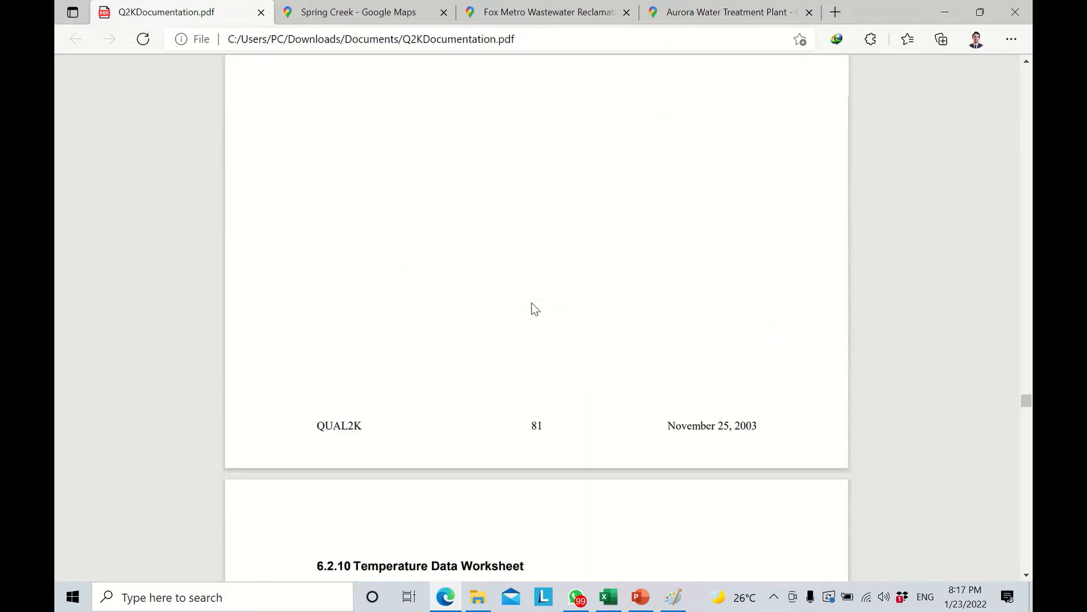
pyautogui.scroll(20, 535, 308)
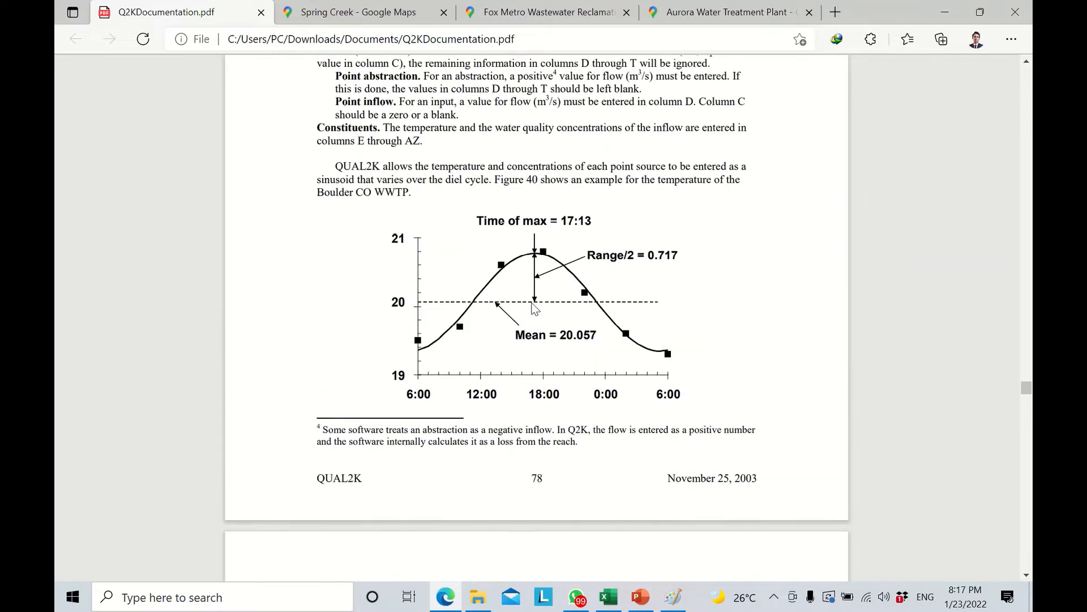
pyautogui.scroll(1, 535, 308)
pyautogui.scroll(1, 534, 309)
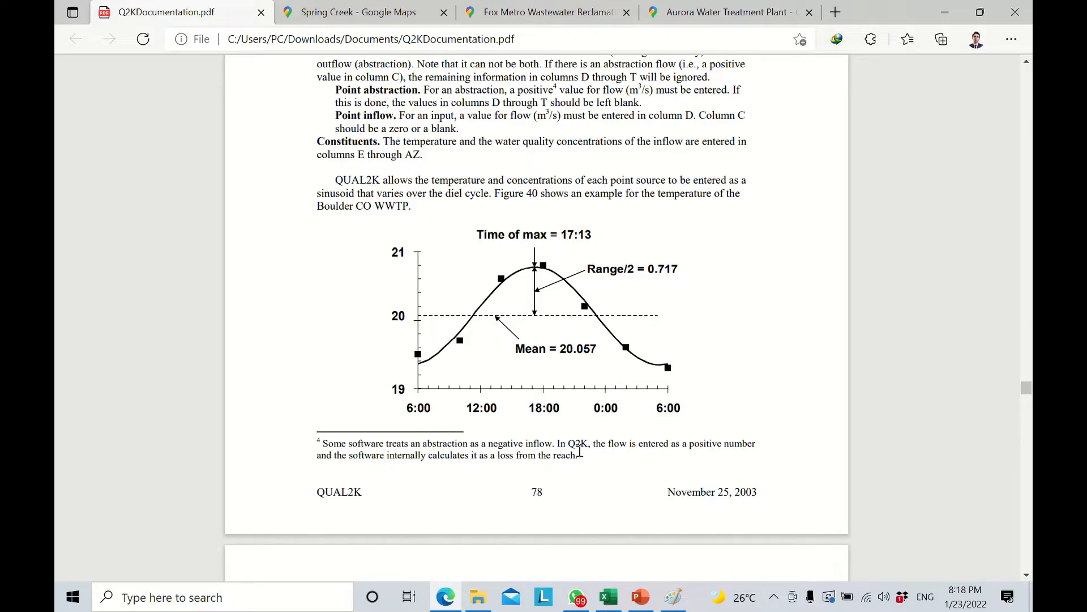
# Switch to Excel and compare Sleepy Hollow Creek's temperature mean, range/2 and time of max with the documentation's diel temperature curve.
pyautogui.click(608, 597)
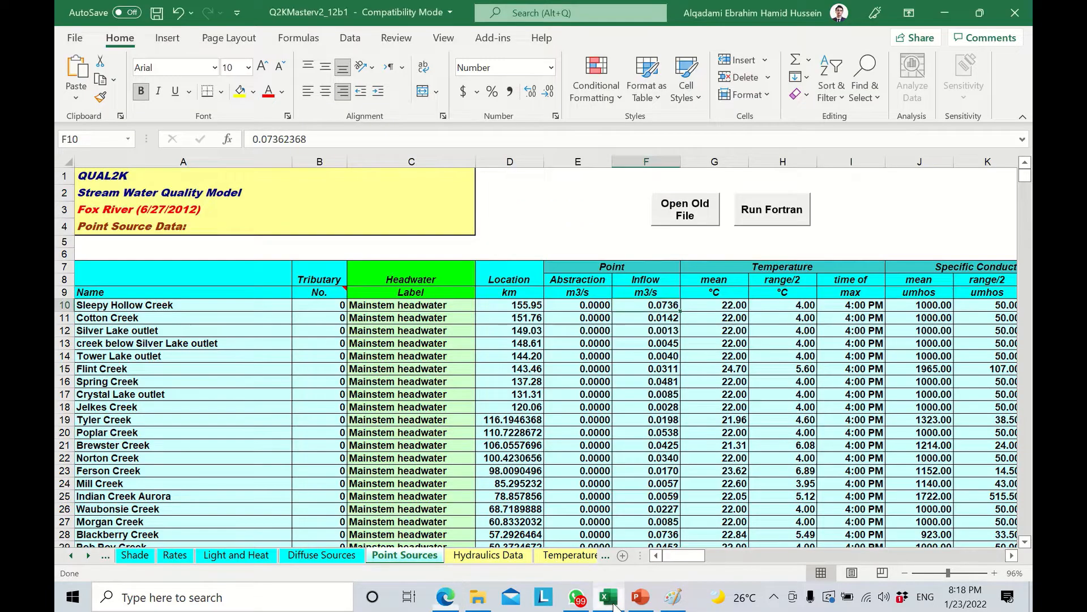
pyautogui.click(715, 309)
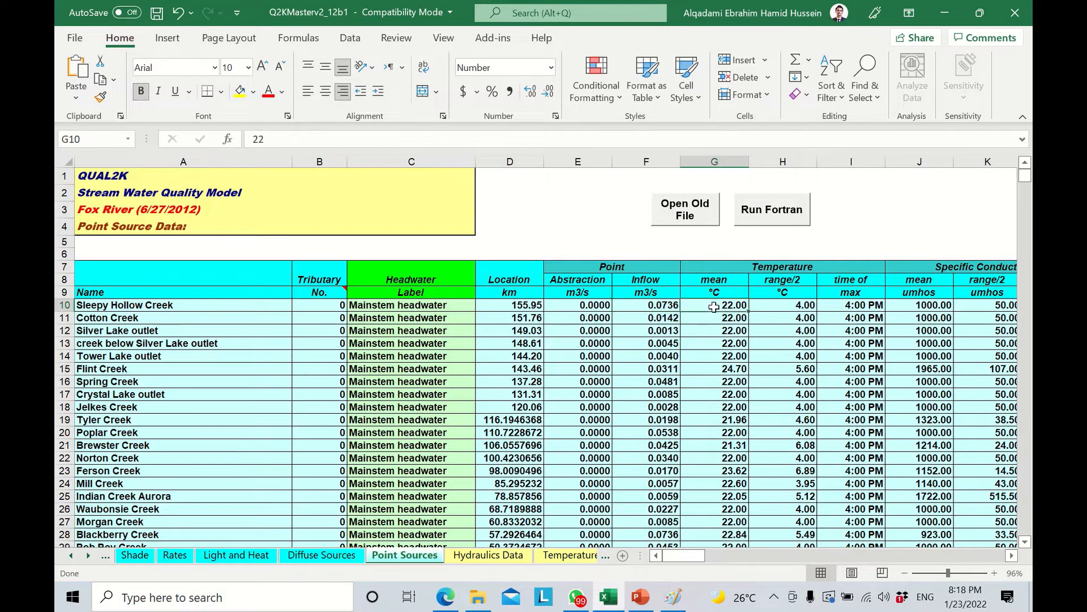
pyautogui.click(608, 597)
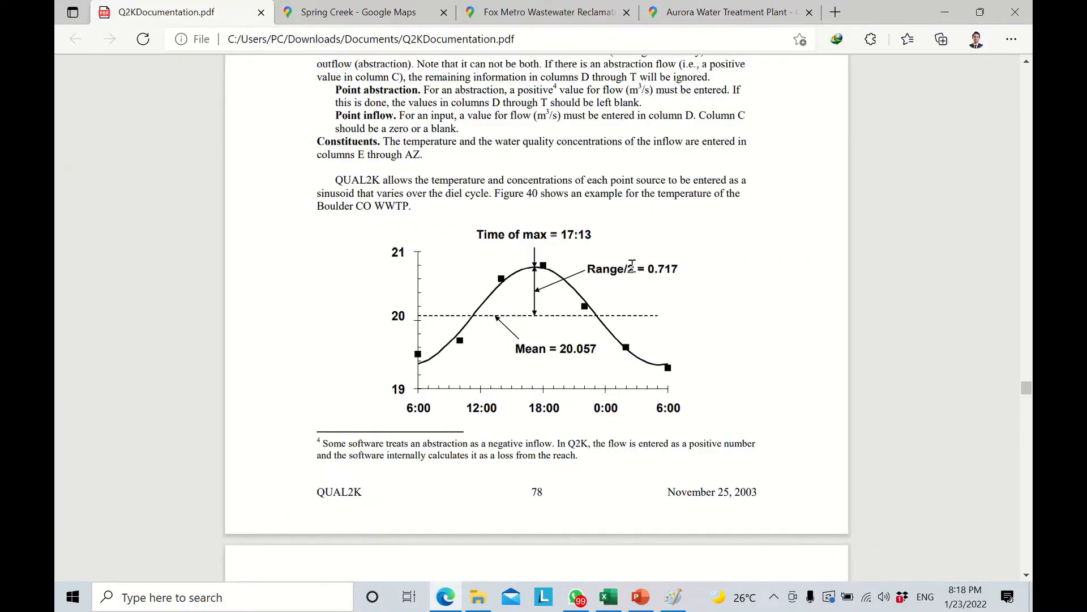
pyautogui.click(609, 597)
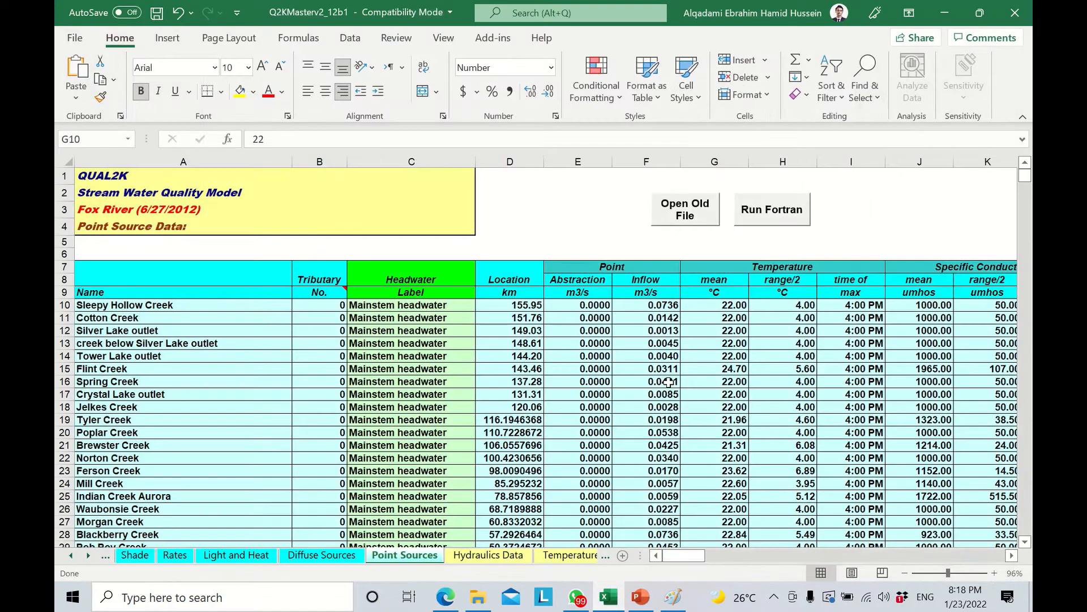
pyautogui.click(774, 307)
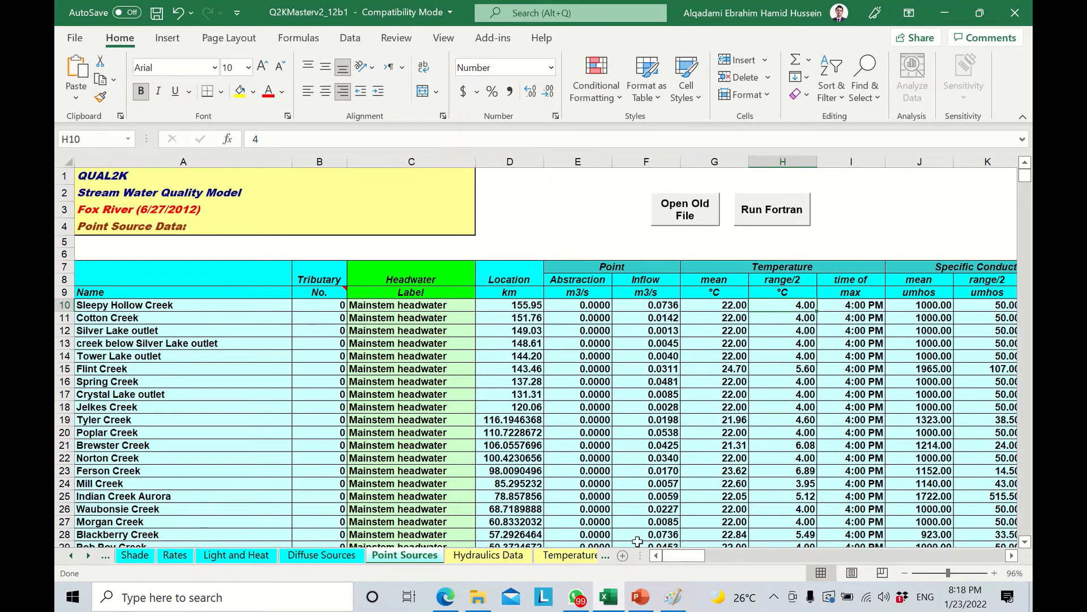
pyautogui.click(610, 601)
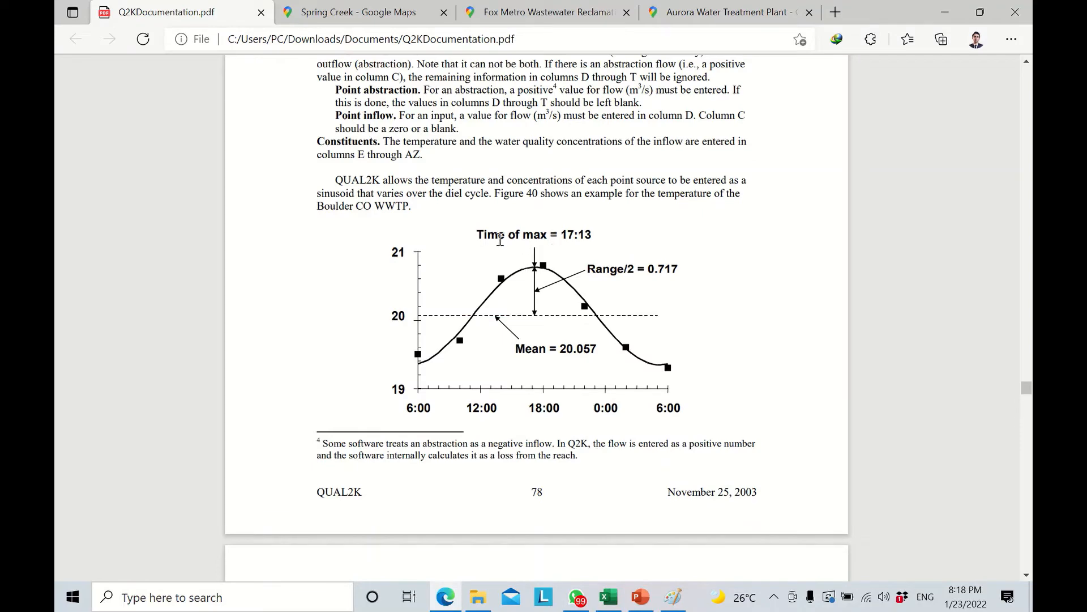
pyautogui.click(609, 599)
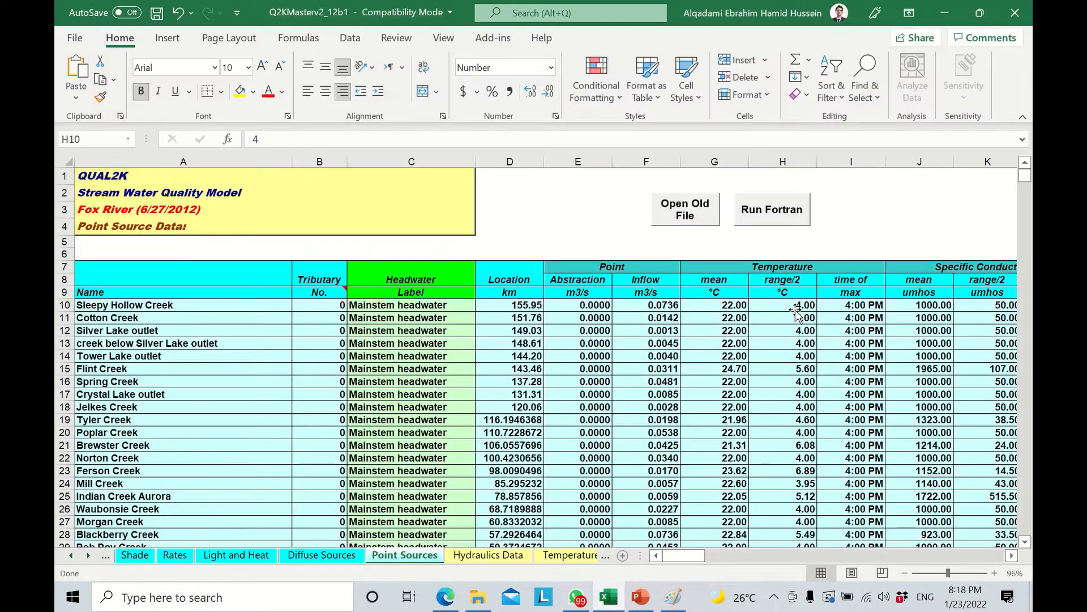
pyautogui.click(853, 305)
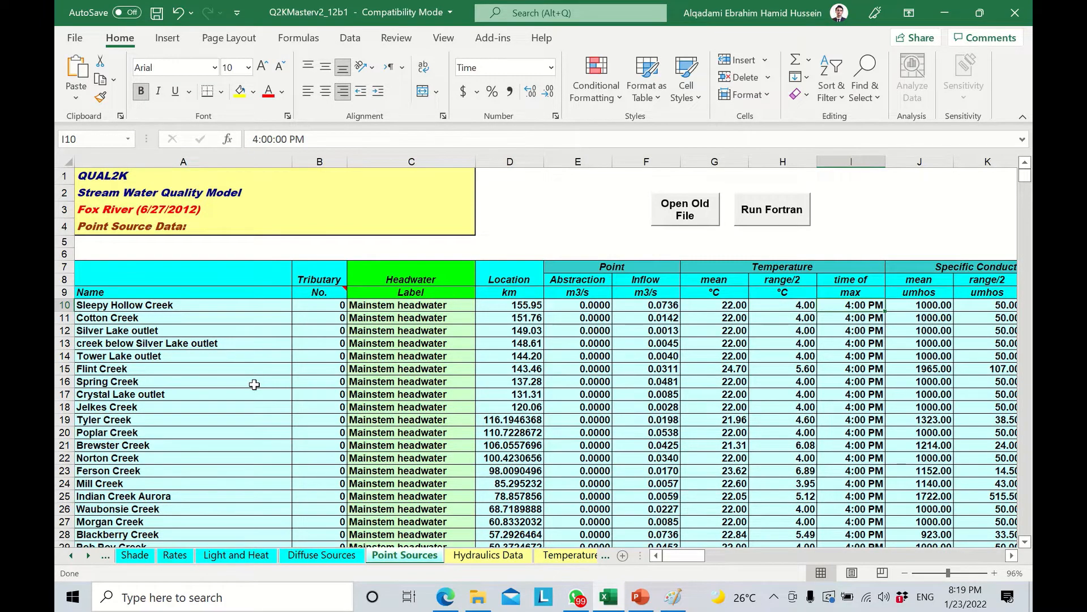
pyautogui.scroll(-1, 254, 385)
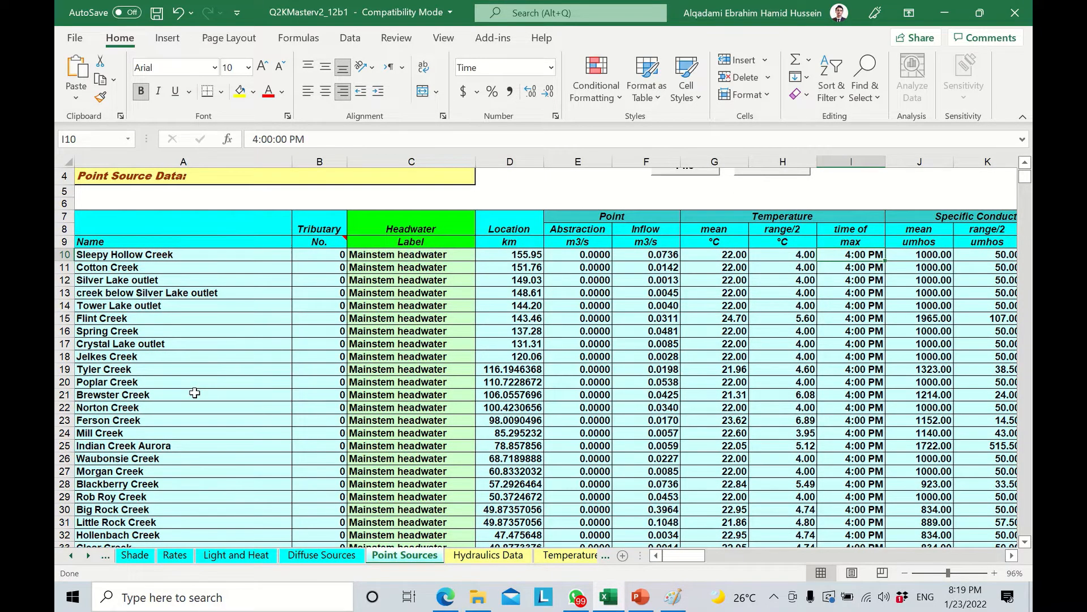
# Select the Spring Creek row and examine Spring Creek's location relative to the Fox River in Google Maps in Edge.
pyautogui.click(60, 331)
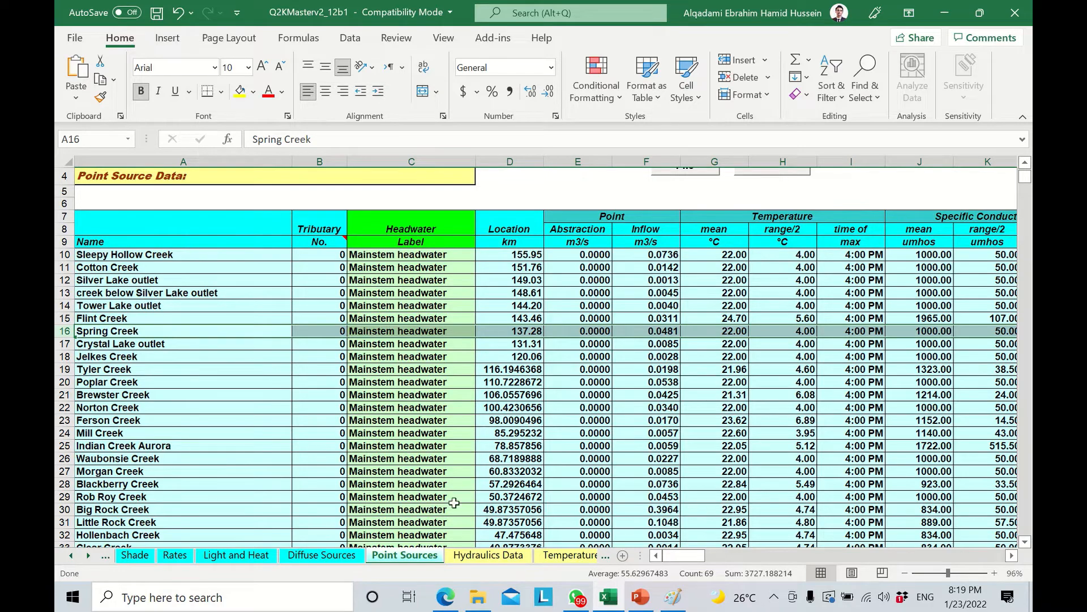
pyautogui.click(446, 597)
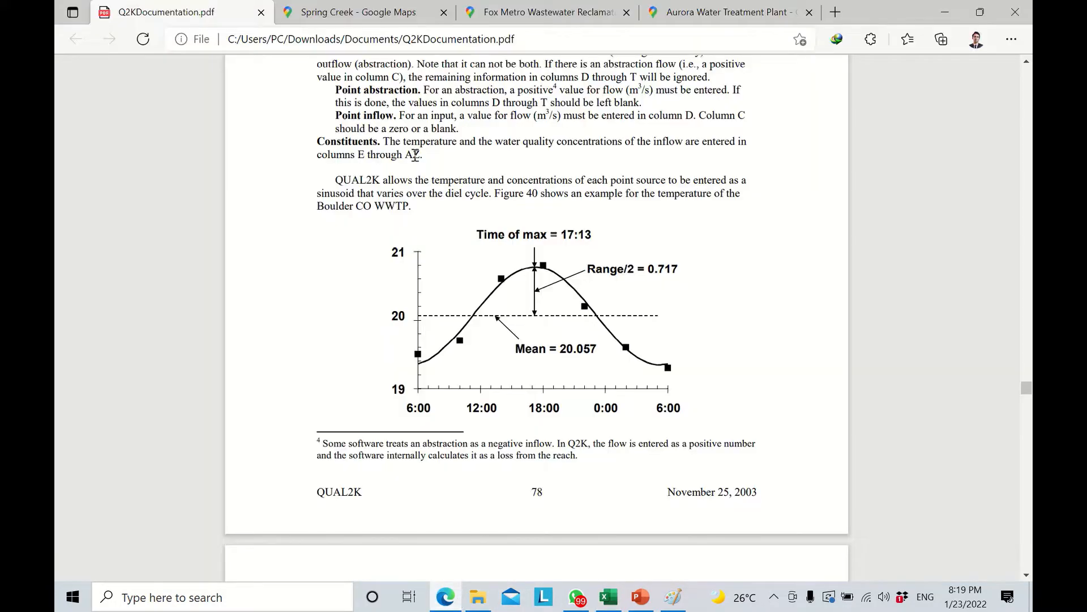
pyautogui.click(326, 10)
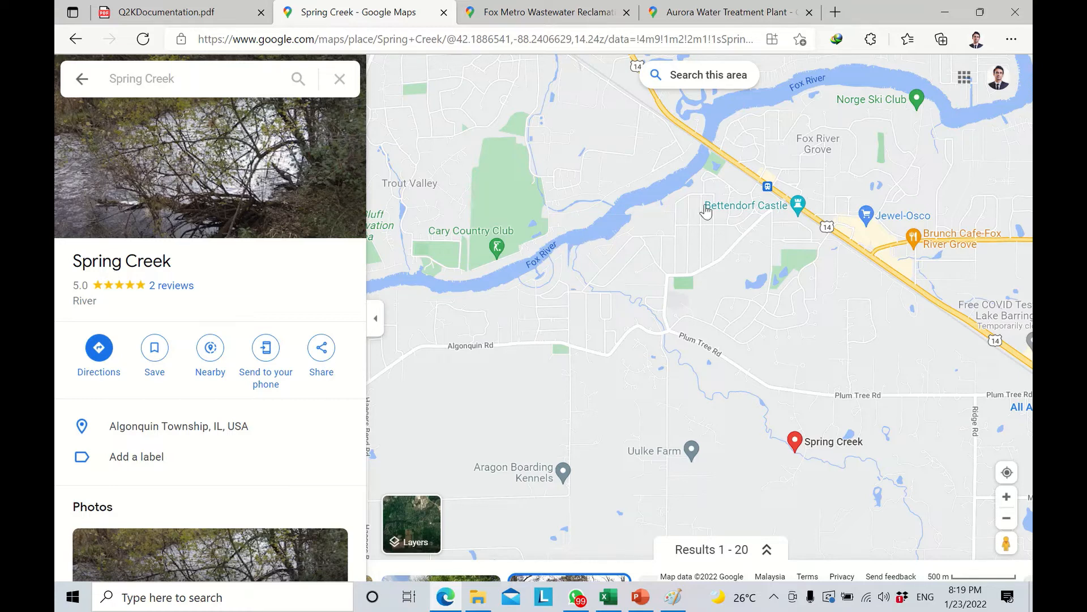
pyautogui.click(945, 12)
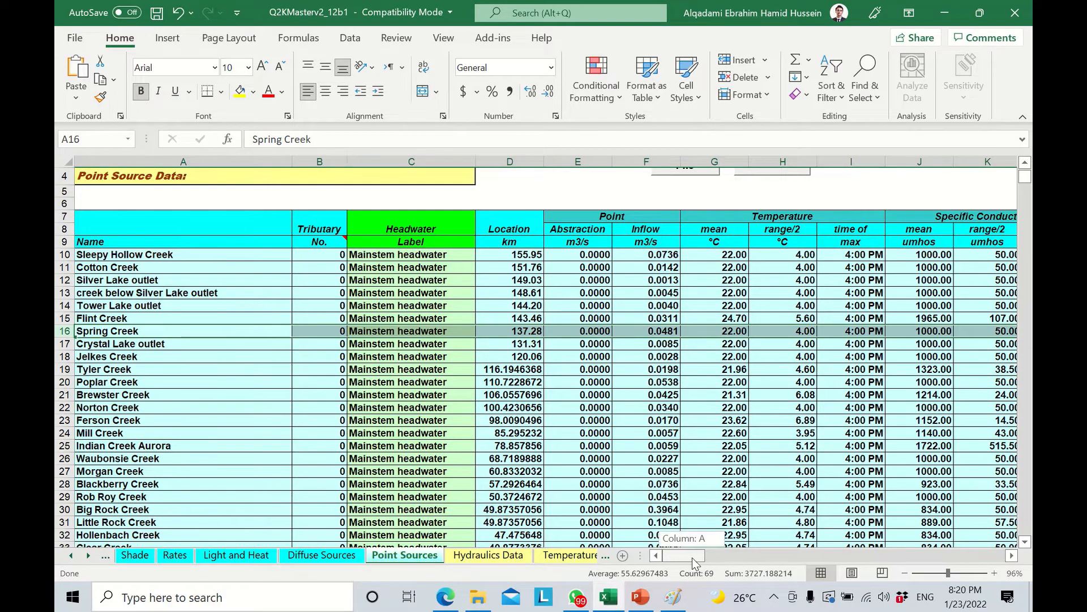
# Examine the location, abstraction and inflow values of the Elgin WTP intake and Aurora WTP intake rows in the Excel point source table.
pyautogui.moveTo(692, 557)
pyautogui.mouseDown()
pyautogui.moveTo(841, 557)
pyautogui.moveTo(674, 558)
pyautogui.mouseUp()
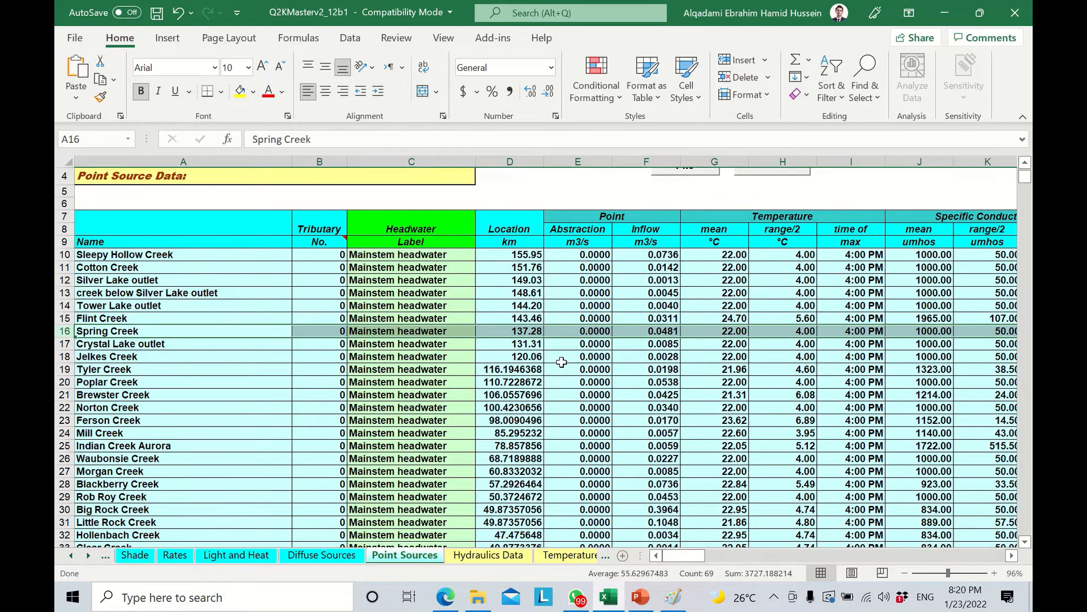
pyautogui.scroll(-1, 561, 362)
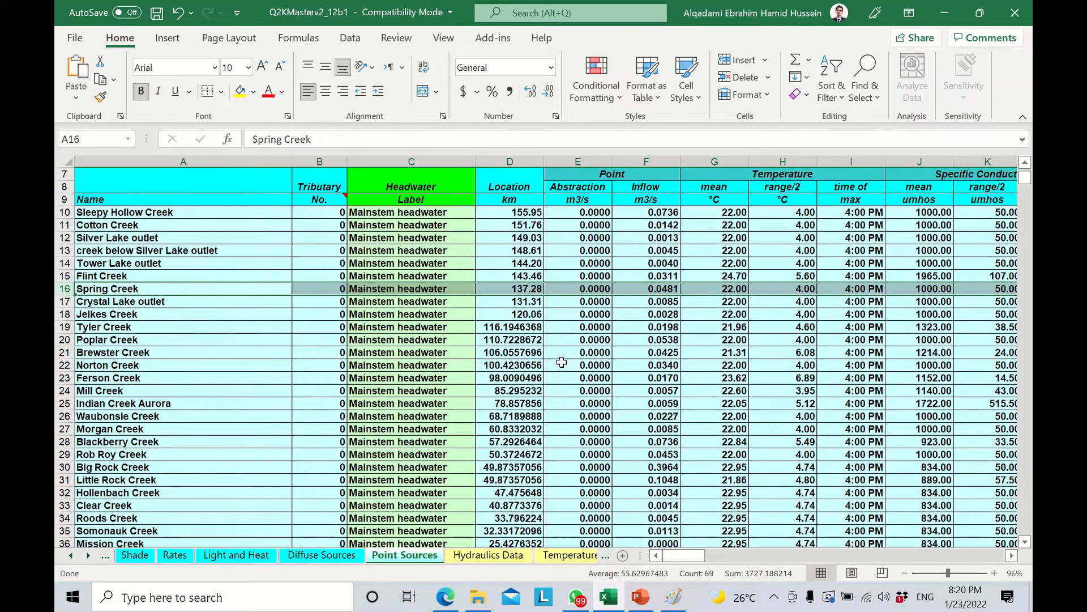
pyautogui.scroll(-10, 561, 362)
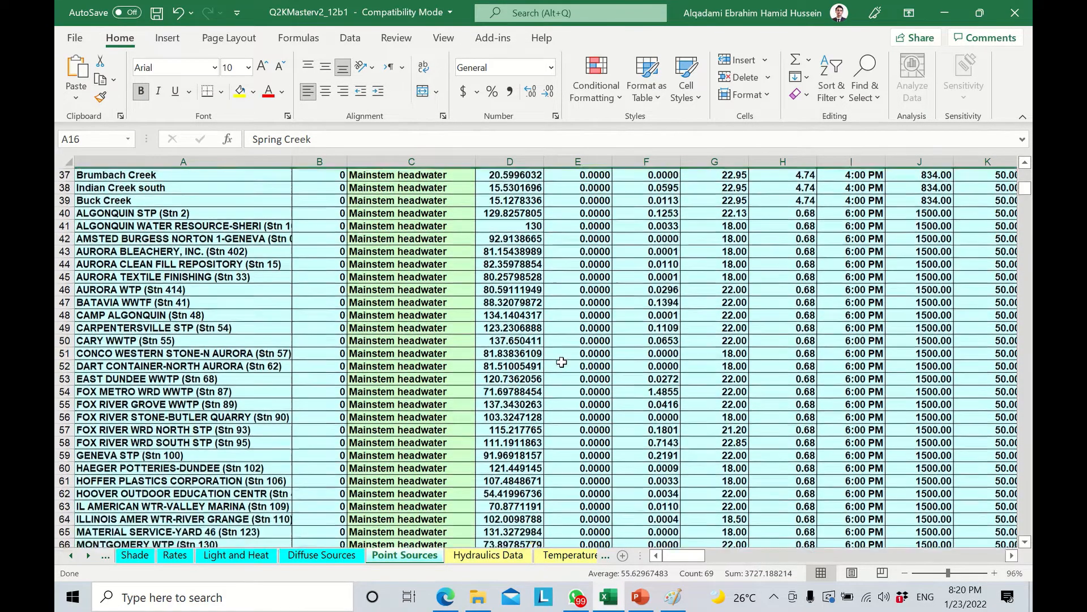
pyautogui.scroll(-7, 562, 361)
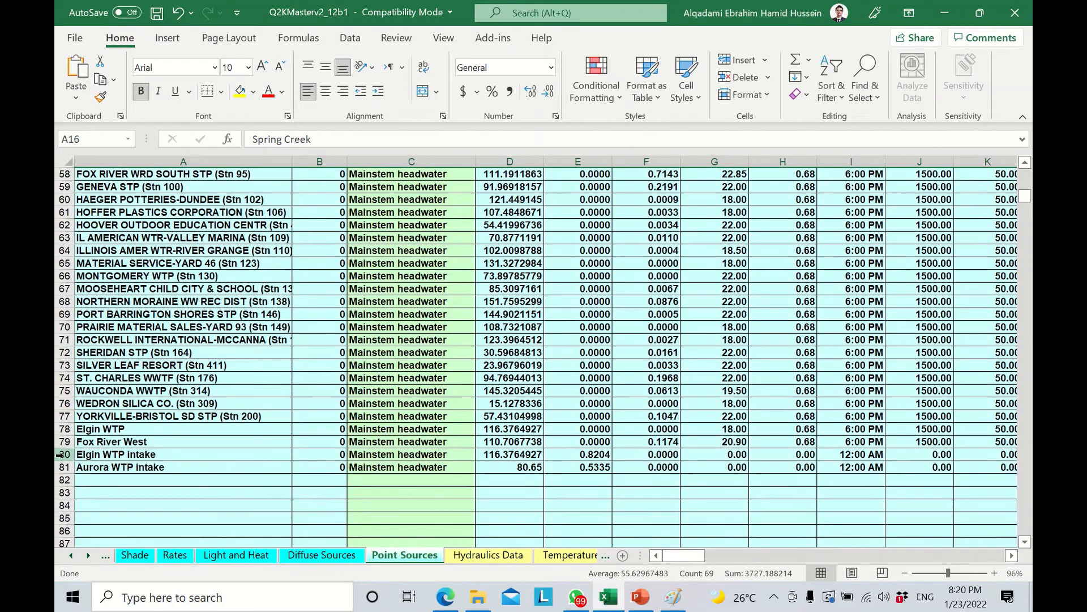
pyautogui.moveTo(60, 454); pyautogui.dragTo(60, 468)
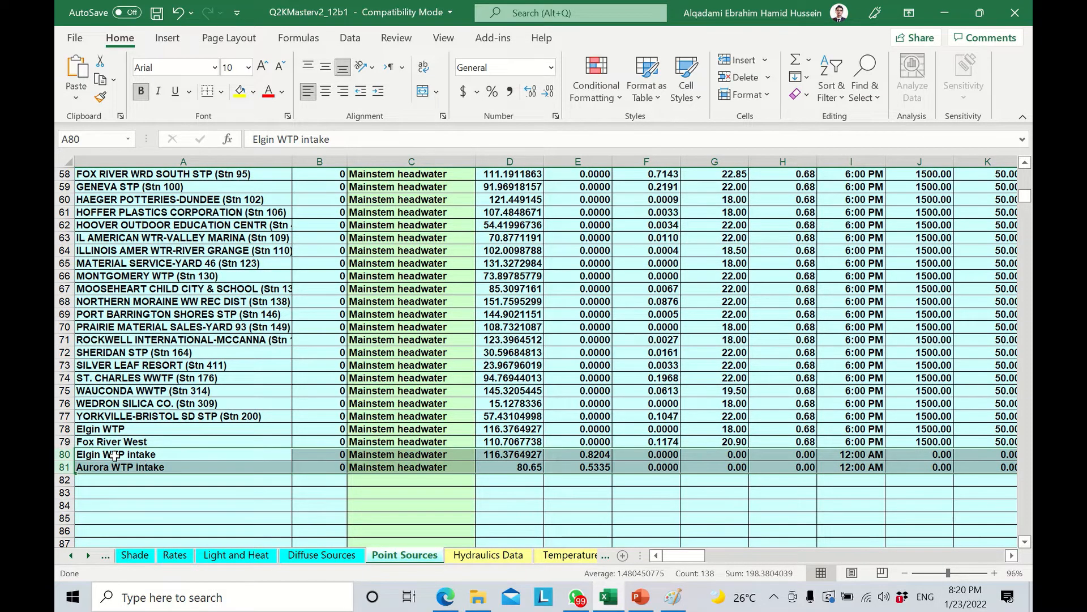
pyautogui.moveTo(64, 455); pyautogui.dragTo(64, 455)
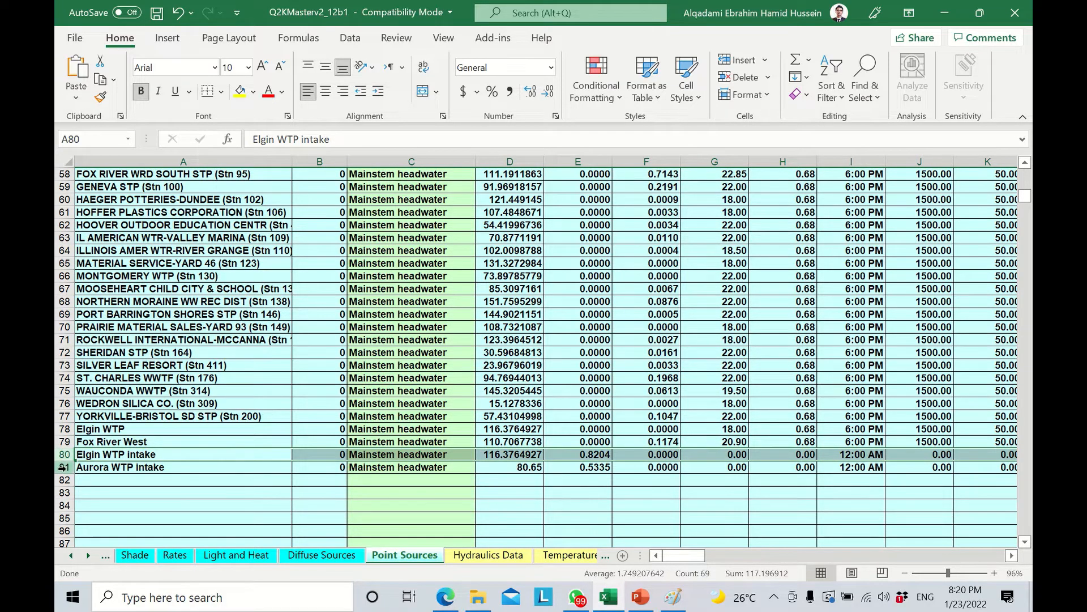
pyautogui.click(64, 467)
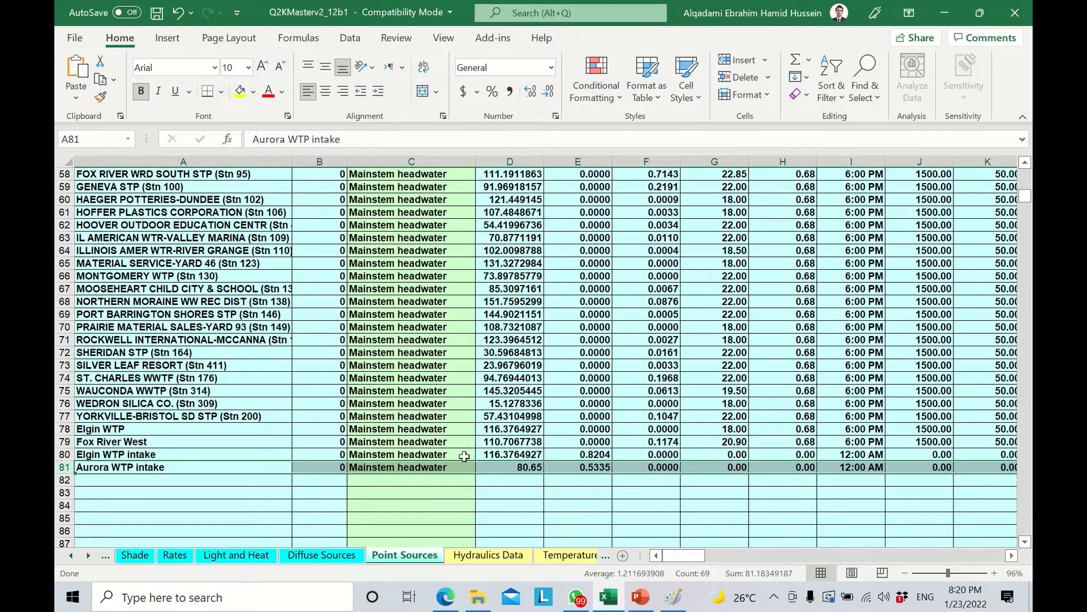
pyautogui.click(523, 453)
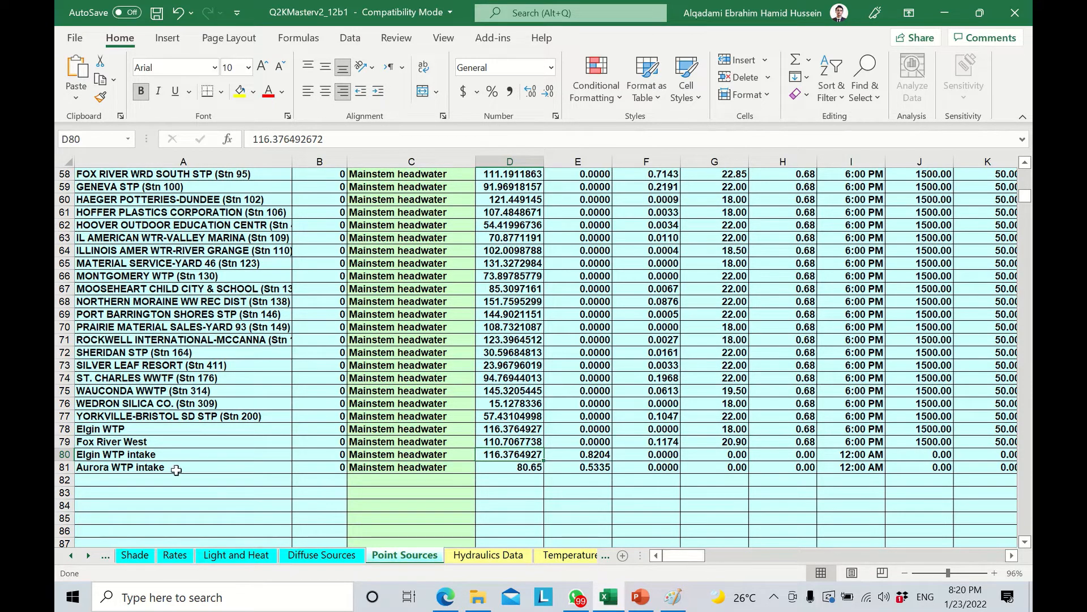
pyautogui.click(66, 454)
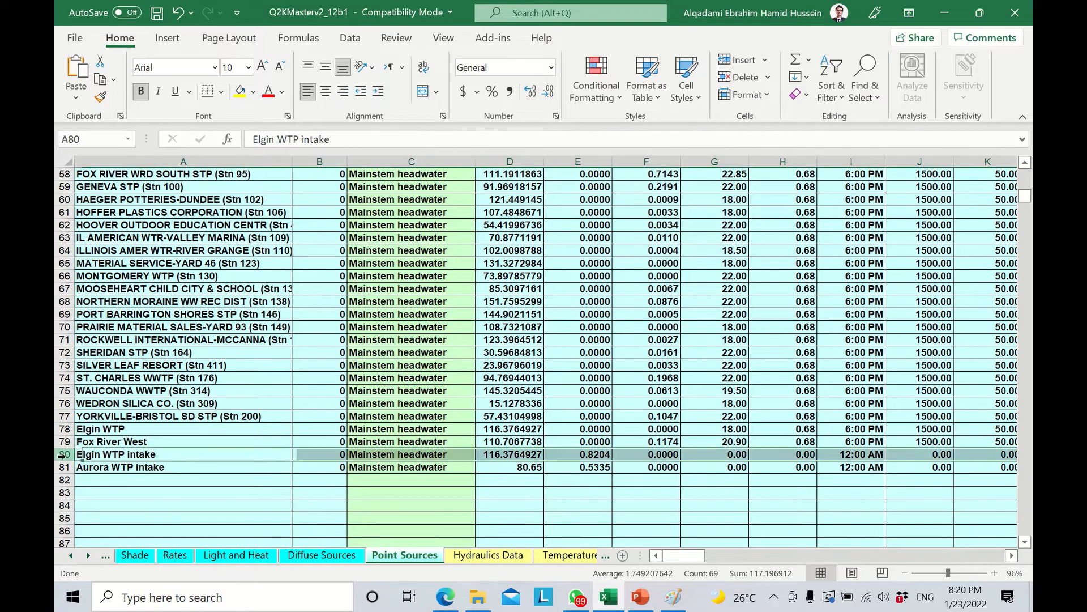
pyautogui.moveTo(689, 560)
pyautogui.mouseDown()
pyautogui.moveTo(835, 555)
pyautogui.moveTo(687, 559)
pyautogui.mouseUp()
# Select the Aurora WTP intake row in Excel and examine the Aurora Water Treatment Plant's location beside the Fox River in Google Maps in Edge.
pyautogui.click(448, 598)
pyautogui.moveTo(552, 6)
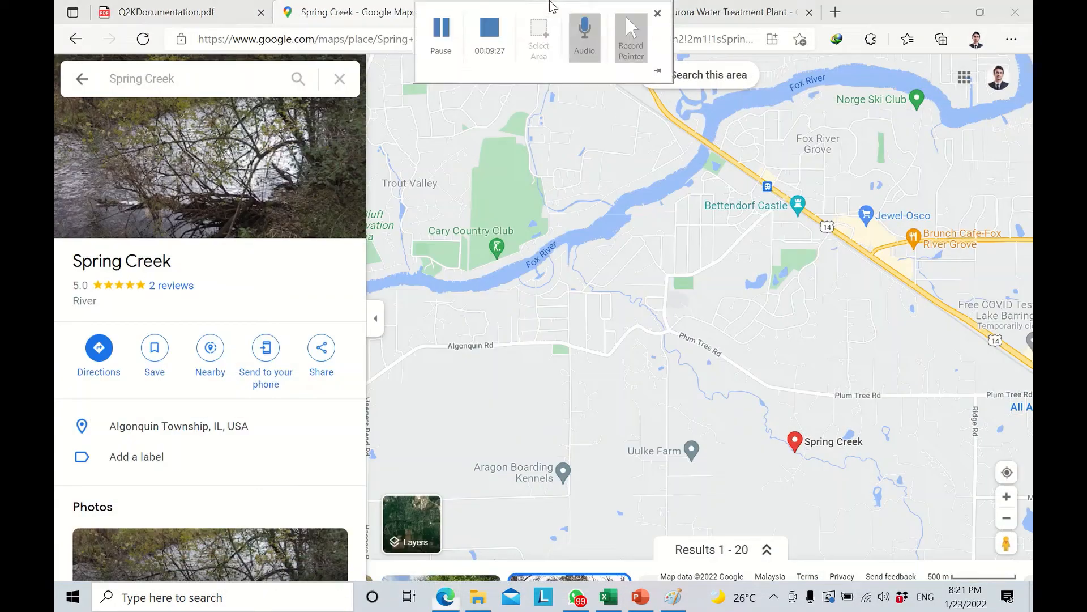
pyautogui.click(777, 8)
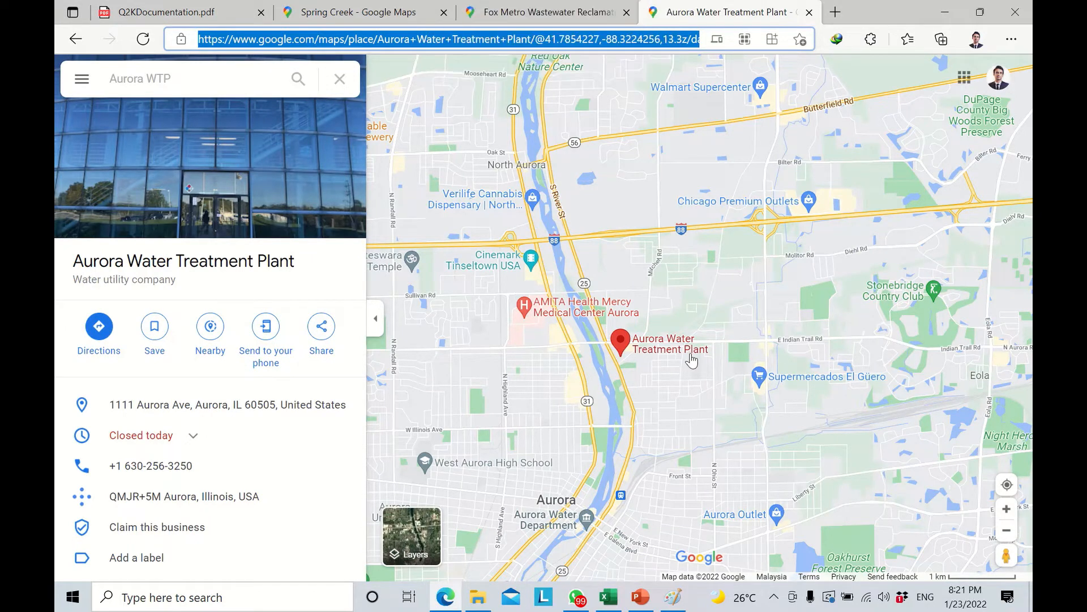
pyautogui.click(611, 600)
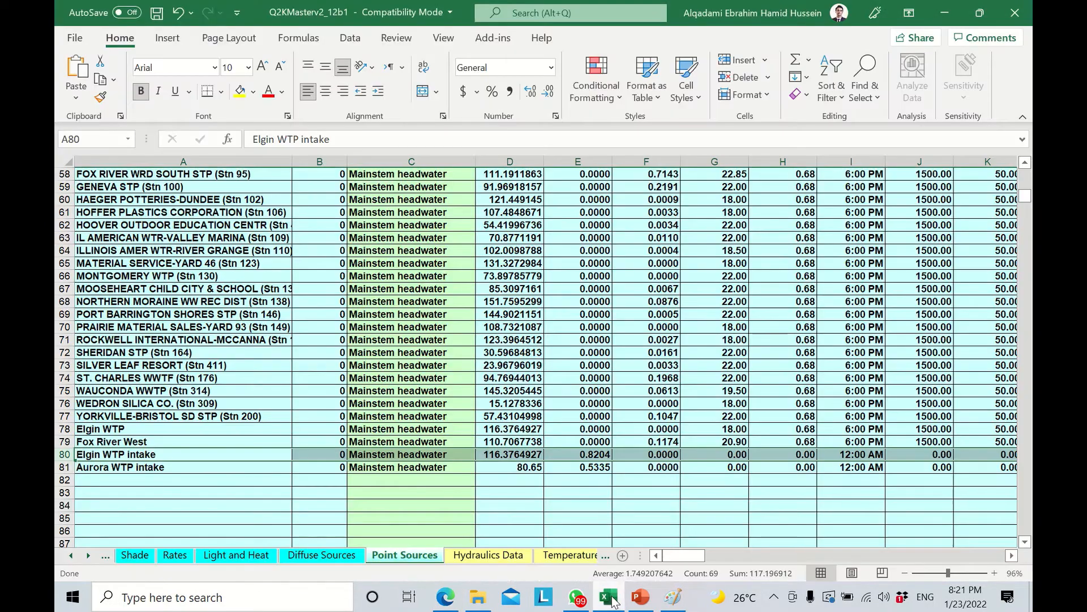
pyautogui.click(60, 468)
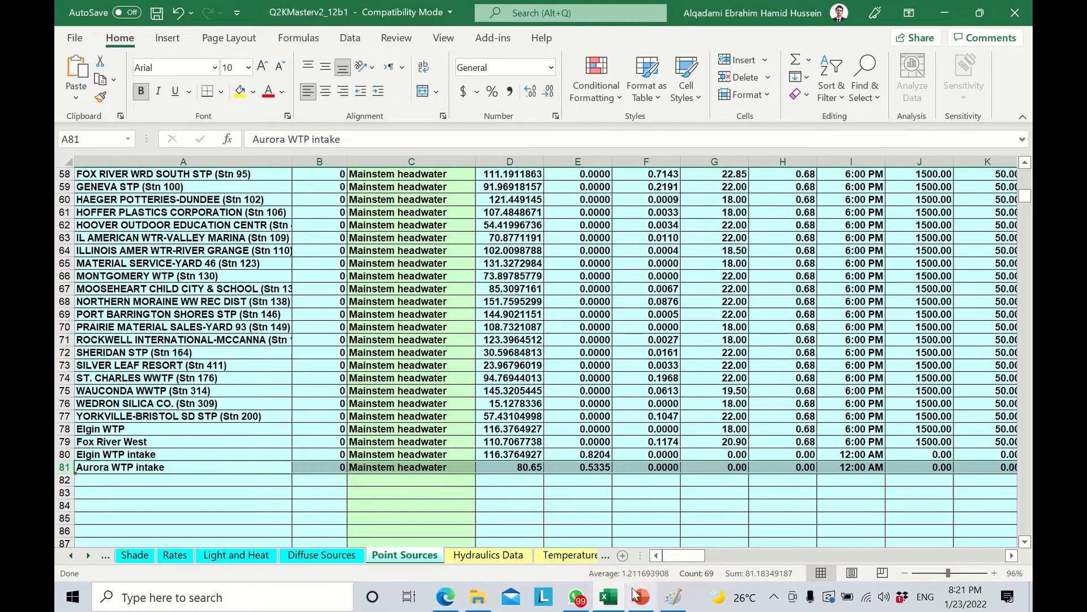
pyautogui.click(452, 584)
pyautogui.scroll(2, 645, 345)
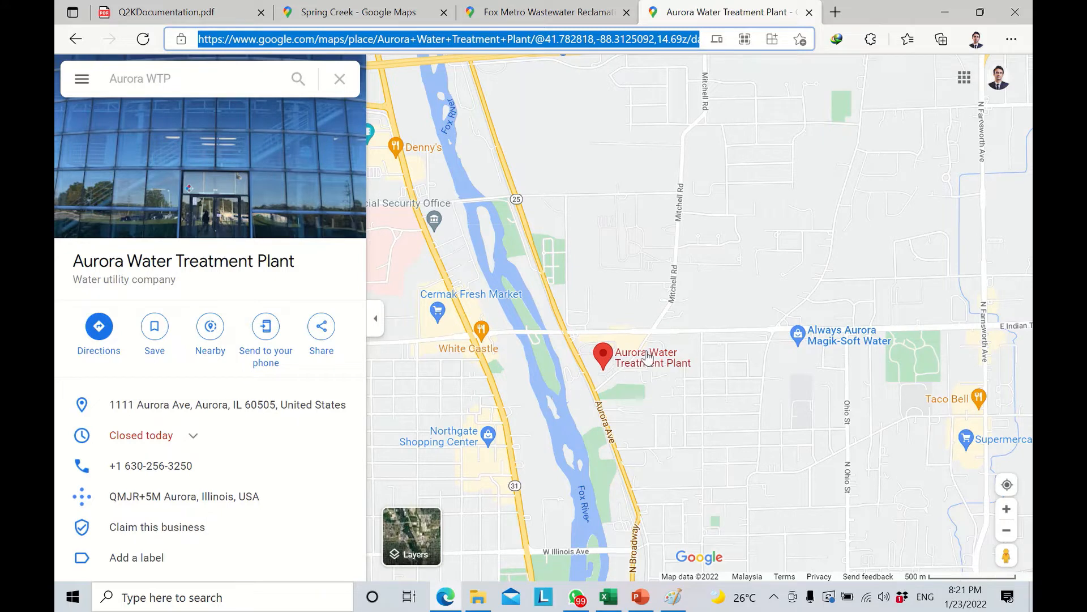
pyautogui.moveTo(637, 358)
# Switch to Excel and review the list of creeks, treatment plants and other point sources with their kilometre locations.
pyautogui.click(608, 596)
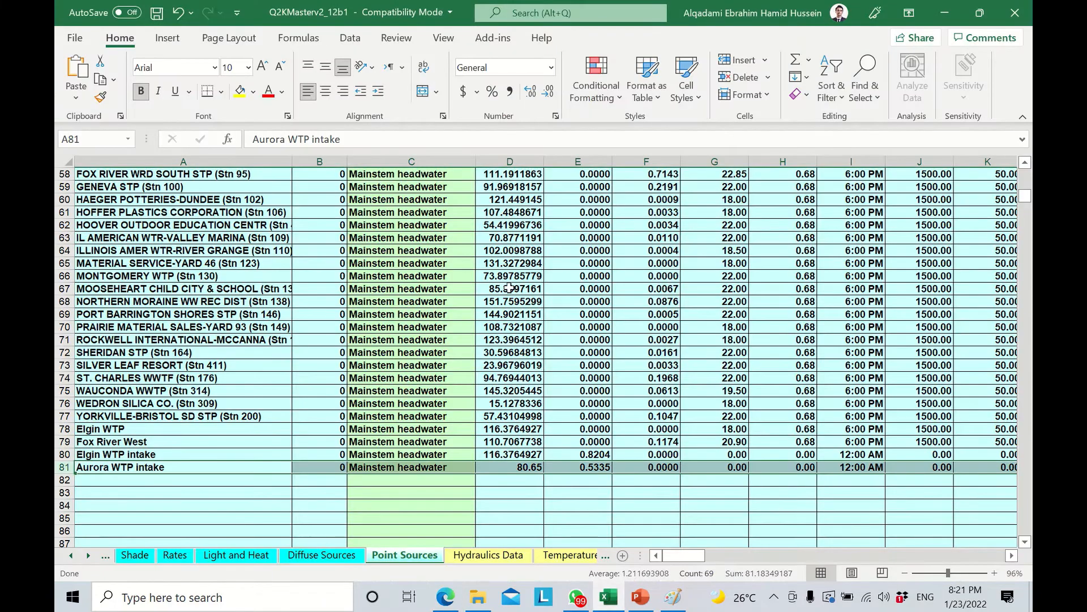
pyautogui.scroll(14, 510, 288)
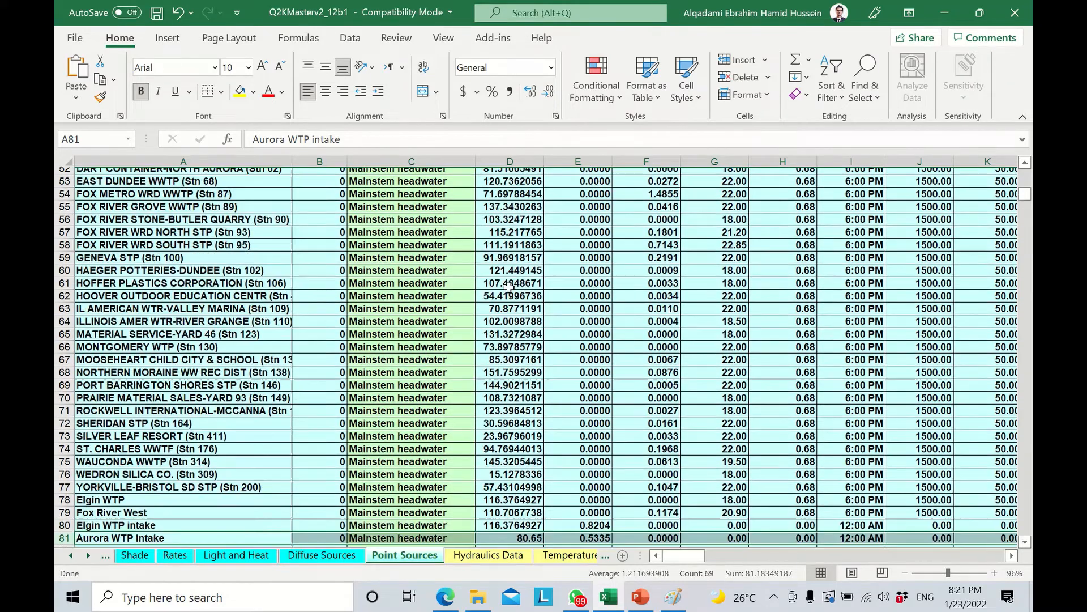
pyautogui.scroll(5, 510, 288)
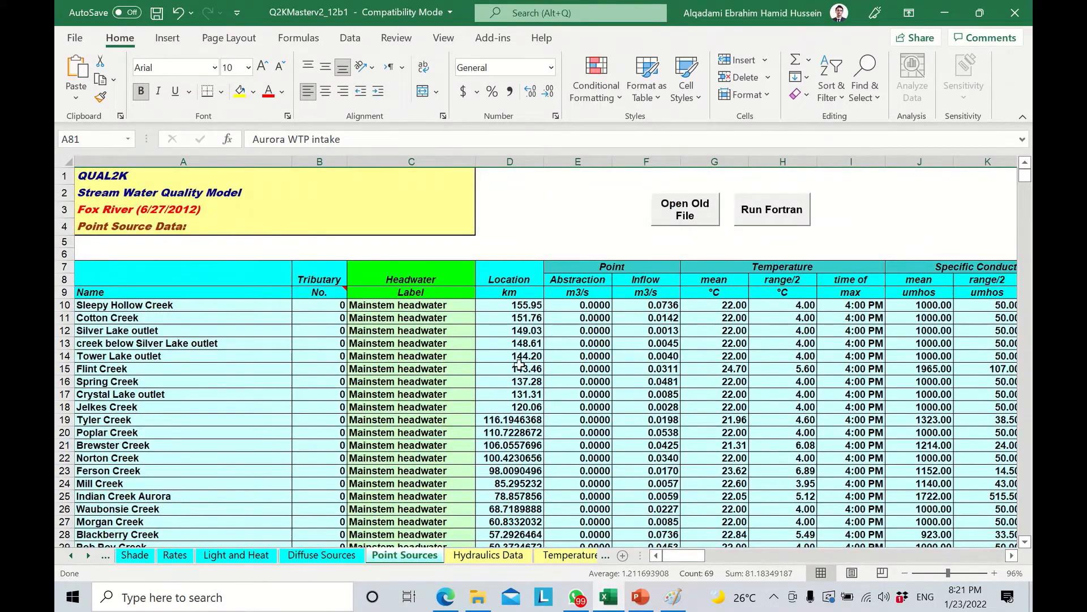
pyautogui.scroll(-1, 519, 364)
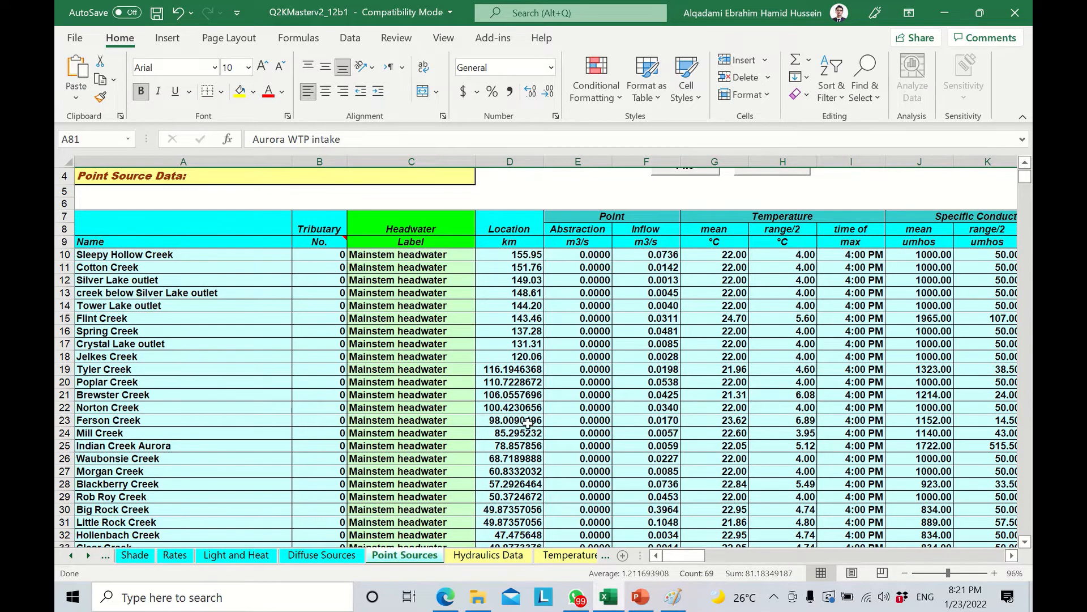
pyautogui.scroll(-3, 528, 422)
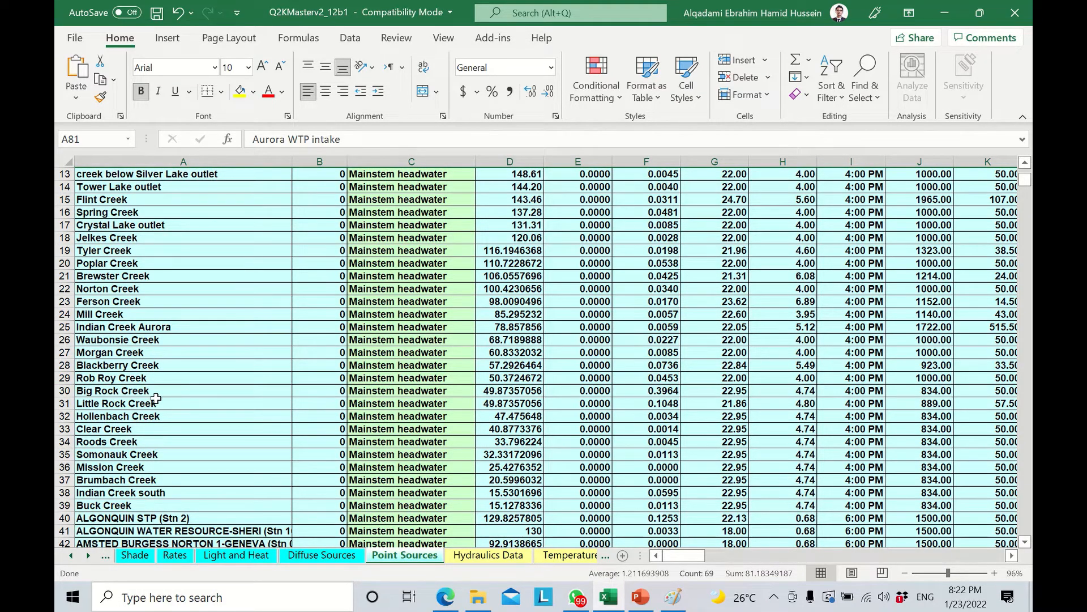
pyautogui.scroll(1, 593, 343)
pyautogui.scroll(4, 593, 343)
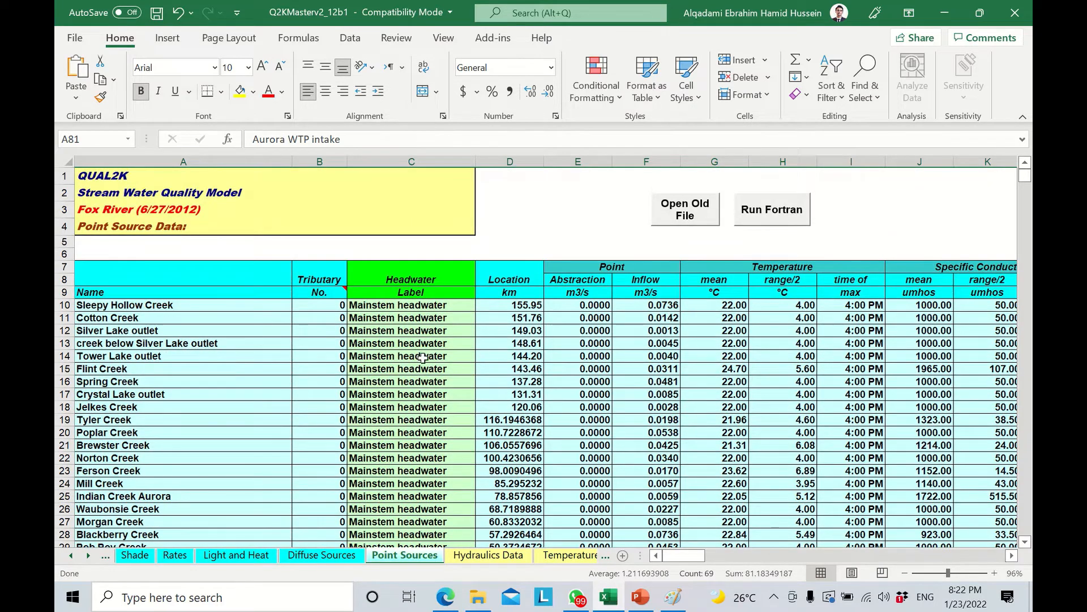
pyautogui.scroll(-3, 422, 358)
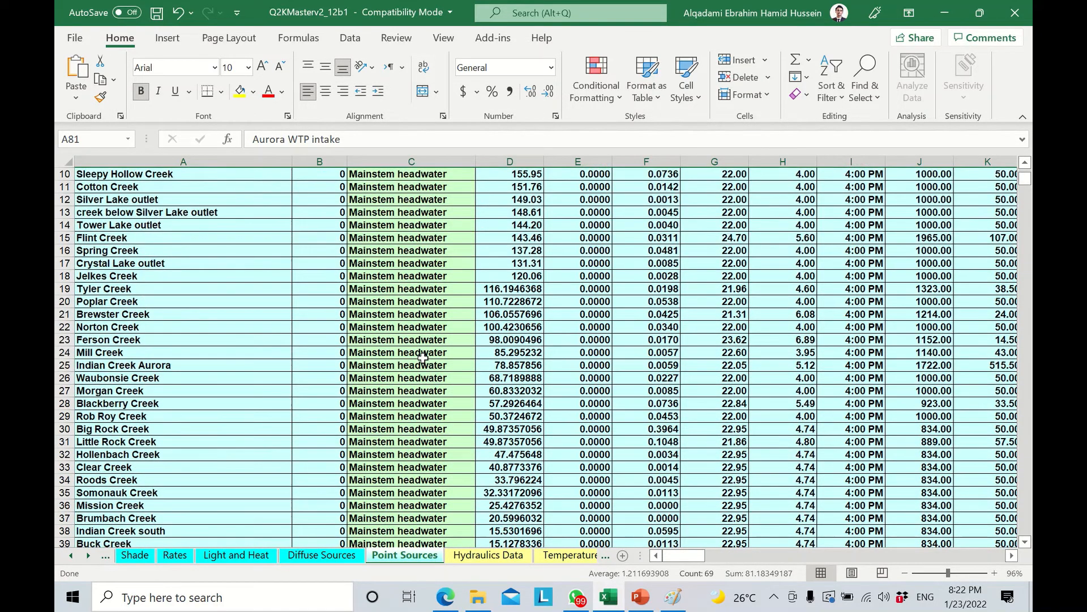
pyautogui.scroll(-5, 423, 358)
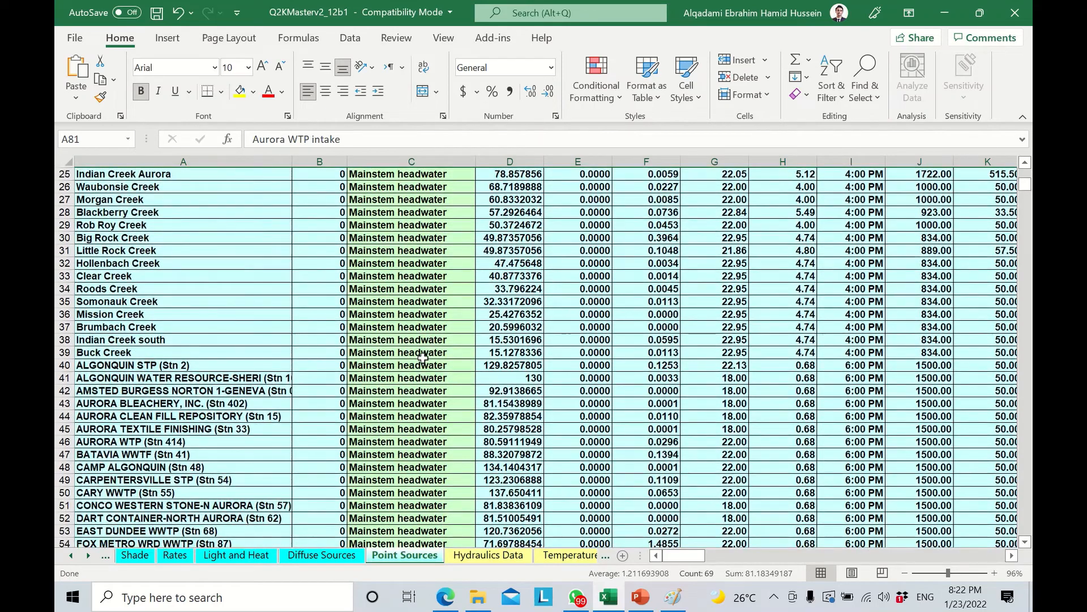
pyautogui.scroll(-3, 422, 358)
pyautogui.scroll(7, 422, 357)
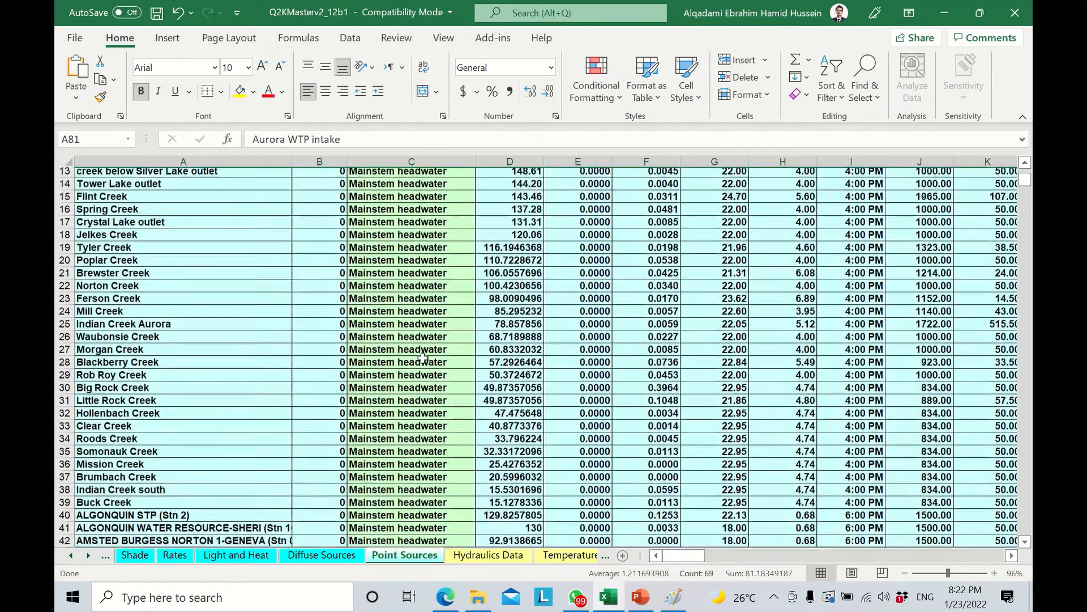
pyautogui.scroll(4, 423, 358)
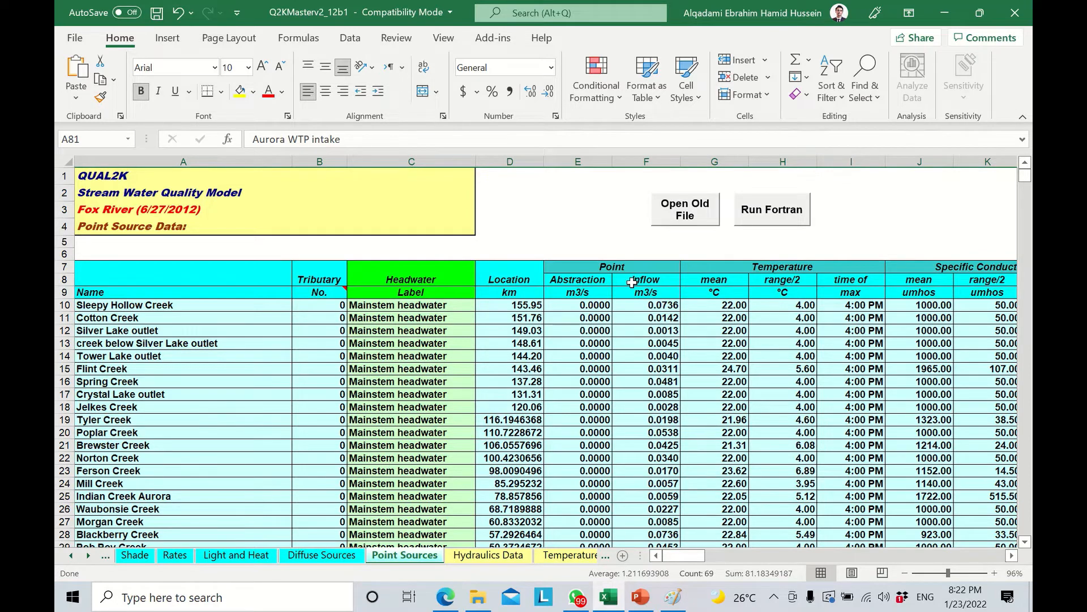
# Select the temperature mean header and examine the temperature and water quality columns of the point sources.
pyautogui.click(721, 281)
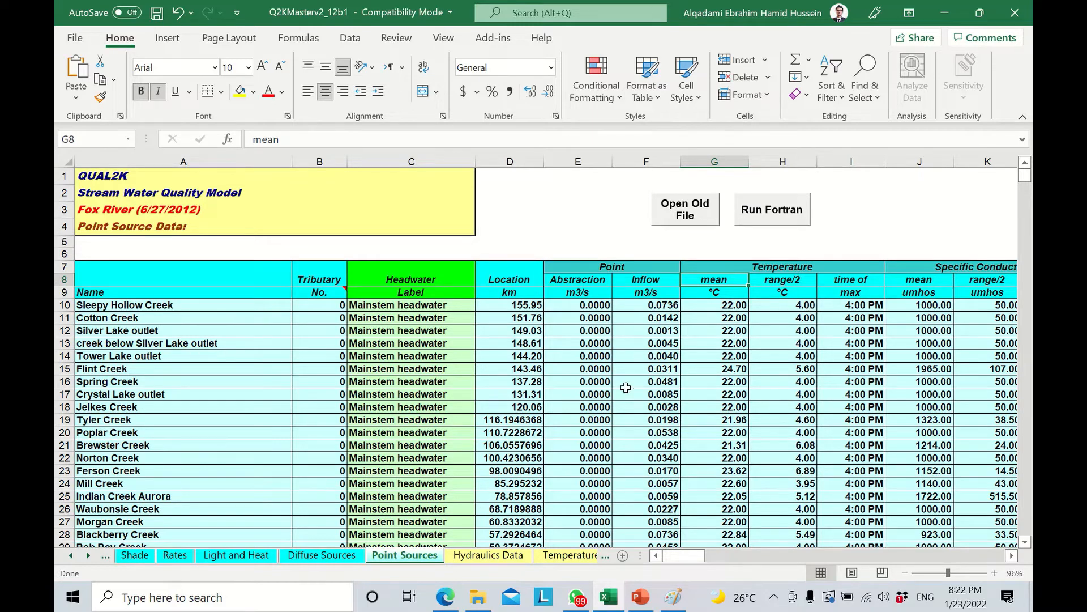
pyautogui.scroll(-1, 625, 388)
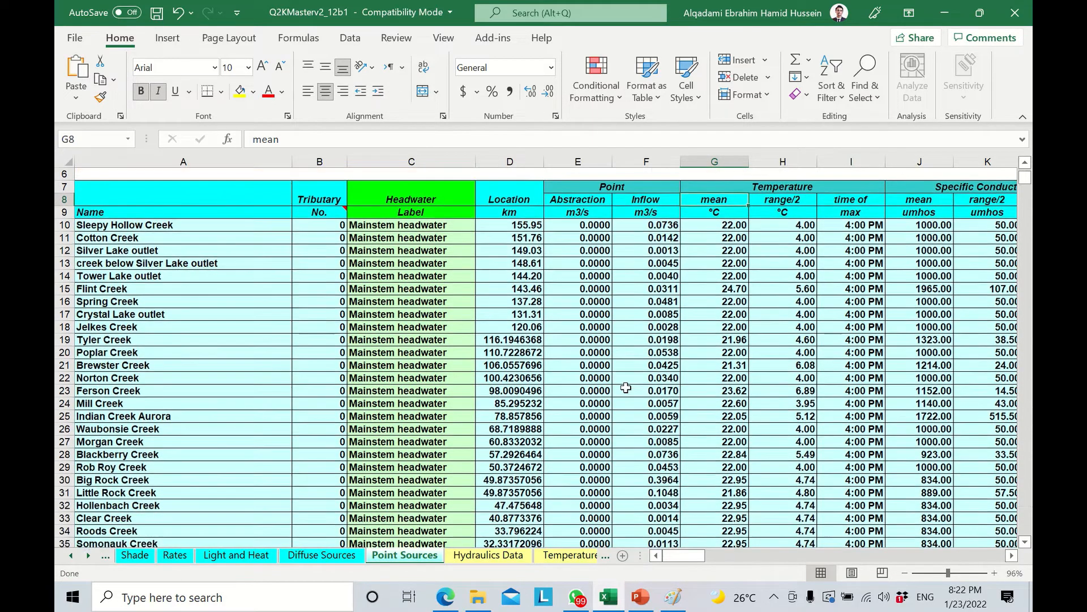
pyautogui.scroll(1, 626, 387)
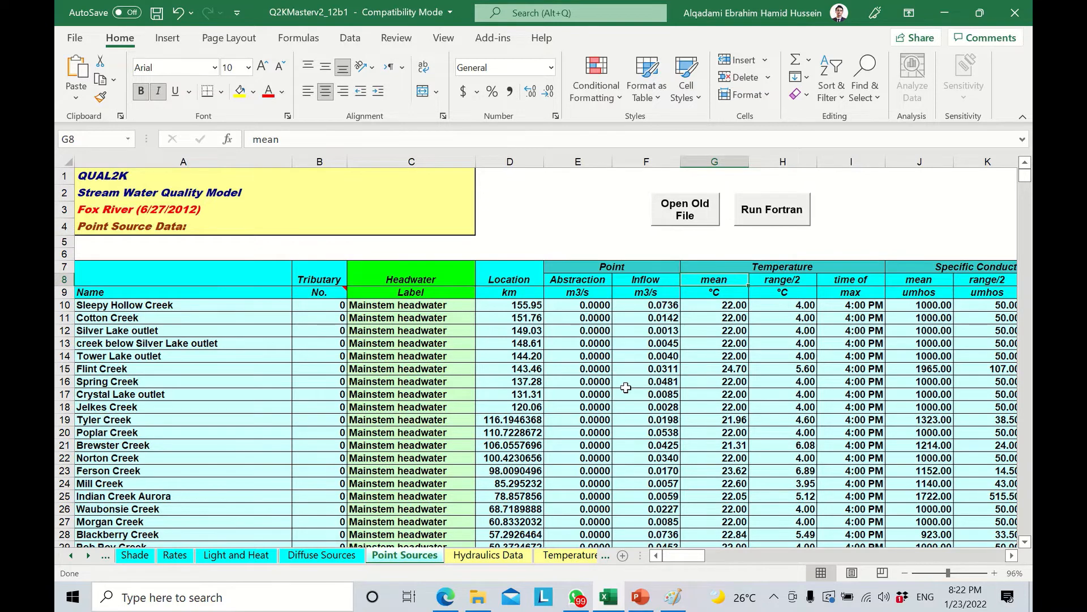
# Open the Diffuse Sources sheet in Excel and go to page 8 of Q2KDocumentation.pdf in Edge.
pyautogui.click(319, 555)
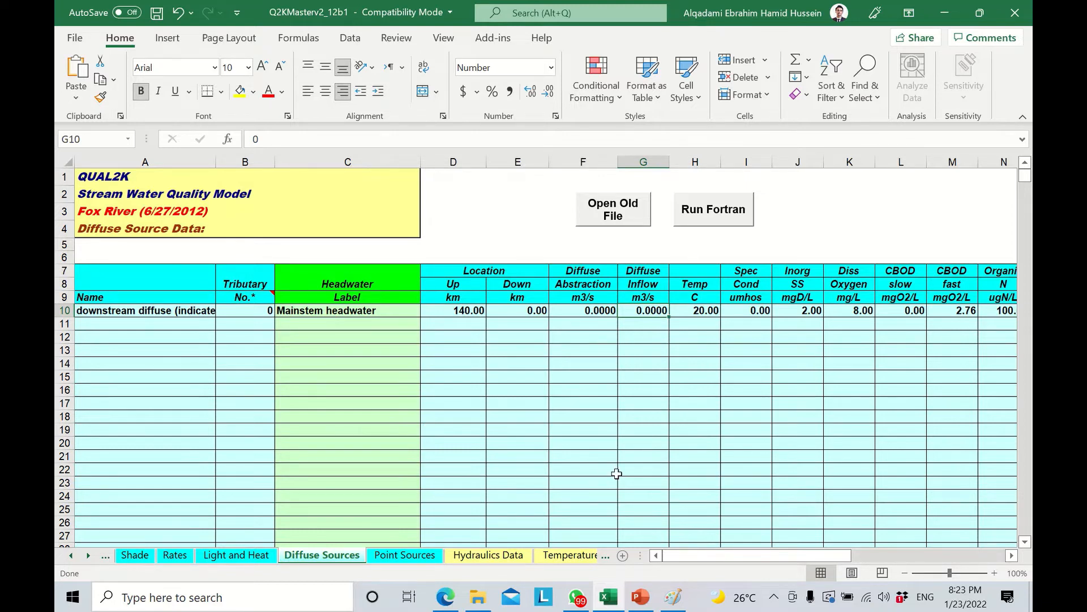
pyautogui.click(445, 597)
pyautogui.click(187, 12)
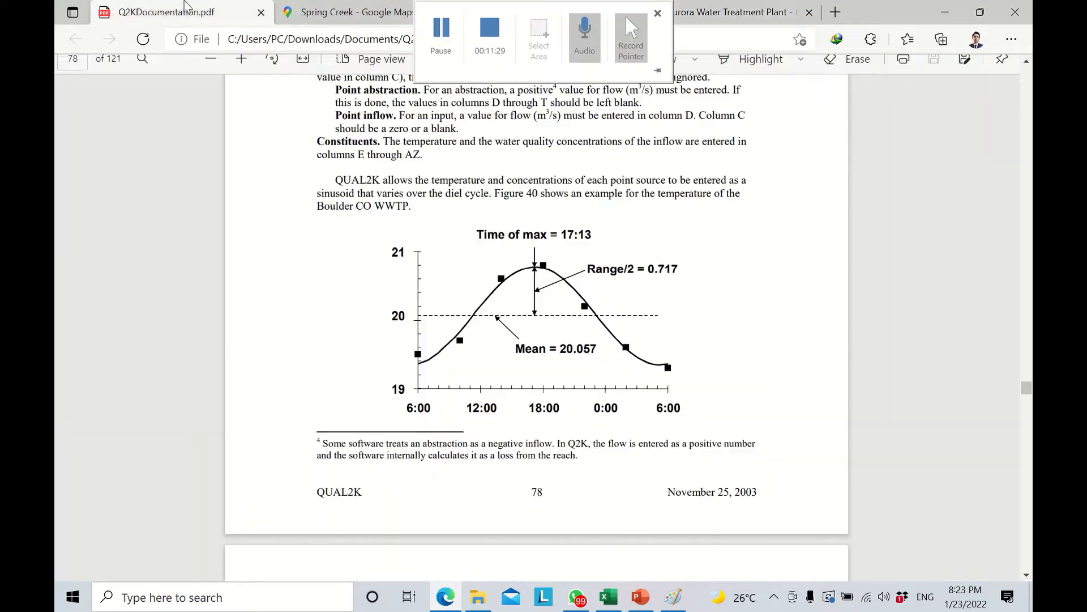
pyautogui.scroll(3, 451, 245)
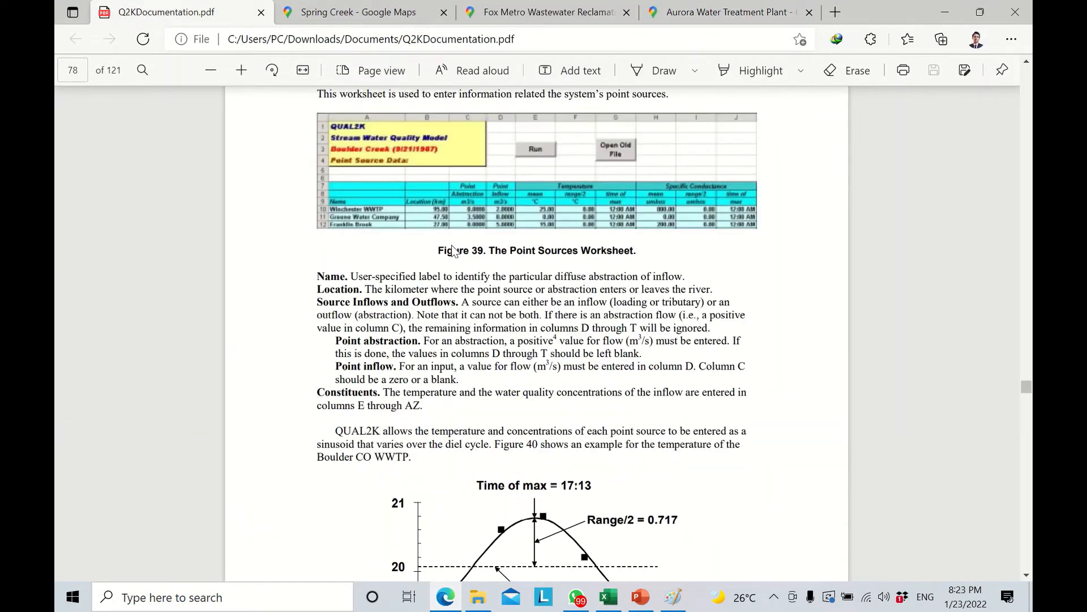
pyautogui.click(73, 69)
pyautogui.write('8')
pyautogui.press('Return')
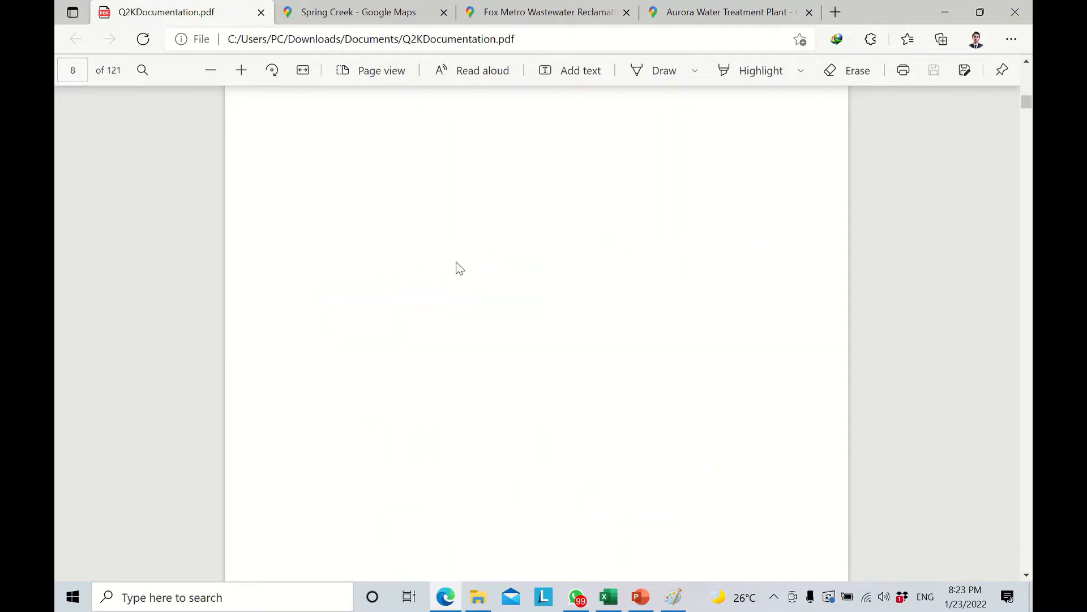
# Find the QUAL2K segmentation scheme figure in Q2KDocumentation.pdf and examine its point and non-point sources and abstractions.
pyautogui.scroll(15, 459, 268)
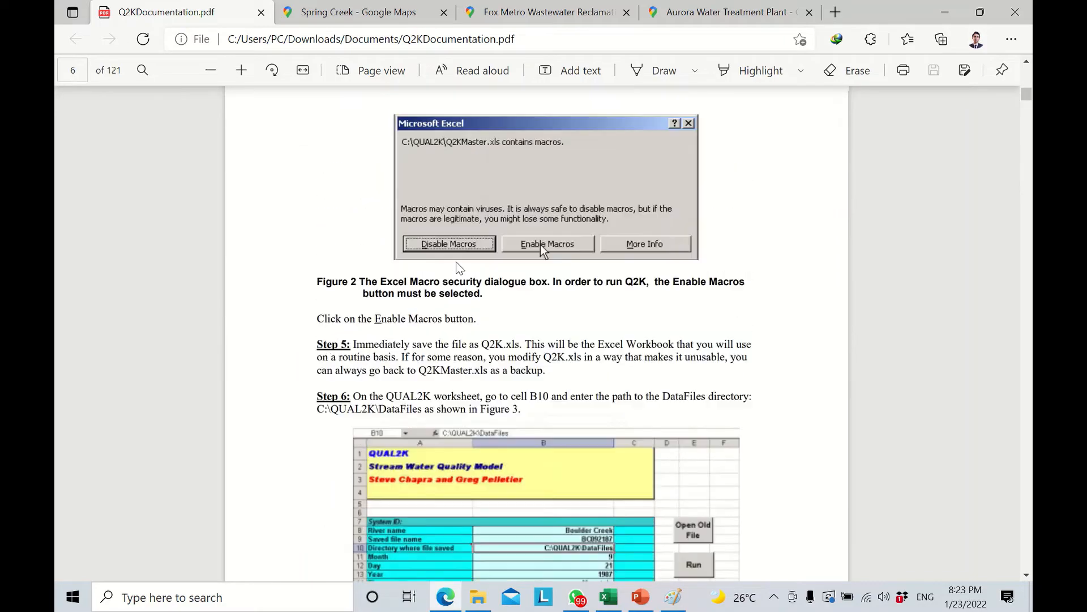
pyautogui.scroll(8, 459, 268)
pyautogui.scroll(-15, 458, 268)
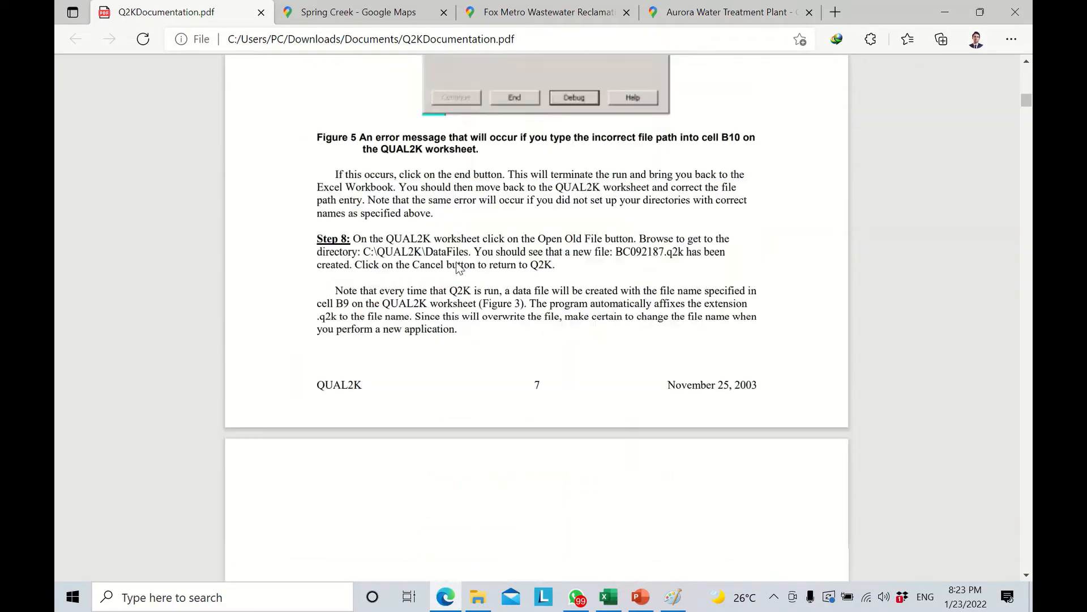
pyautogui.scroll(-8, 459, 267)
pyautogui.scroll(2, 459, 267)
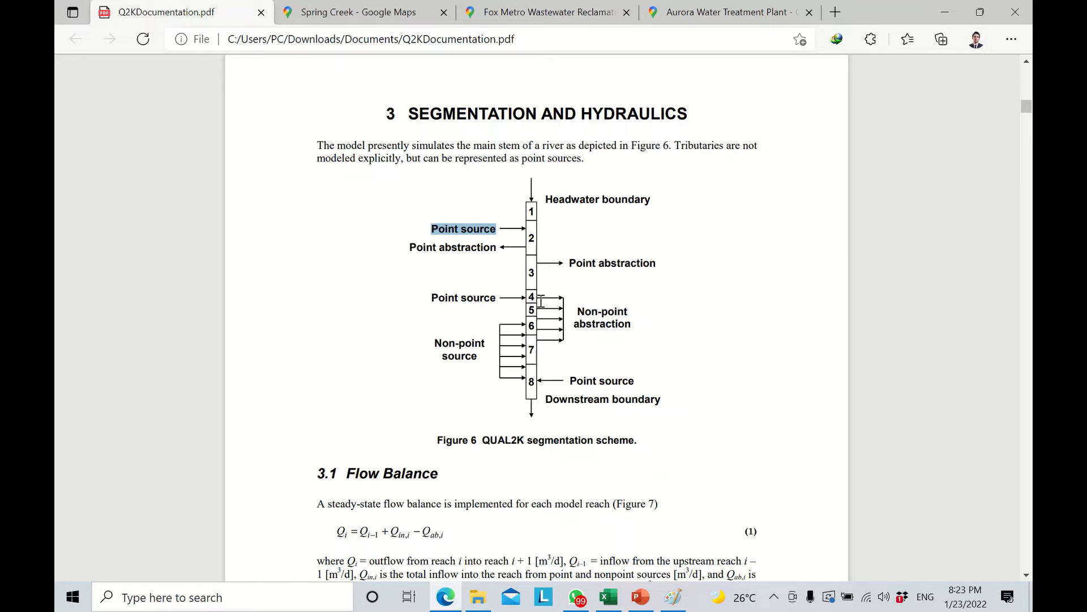
# Switch to Excel and examine the downstream diffuse source's name, tributary number, and upstream and downstream kilometre locations.
pyautogui.click(608, 597)
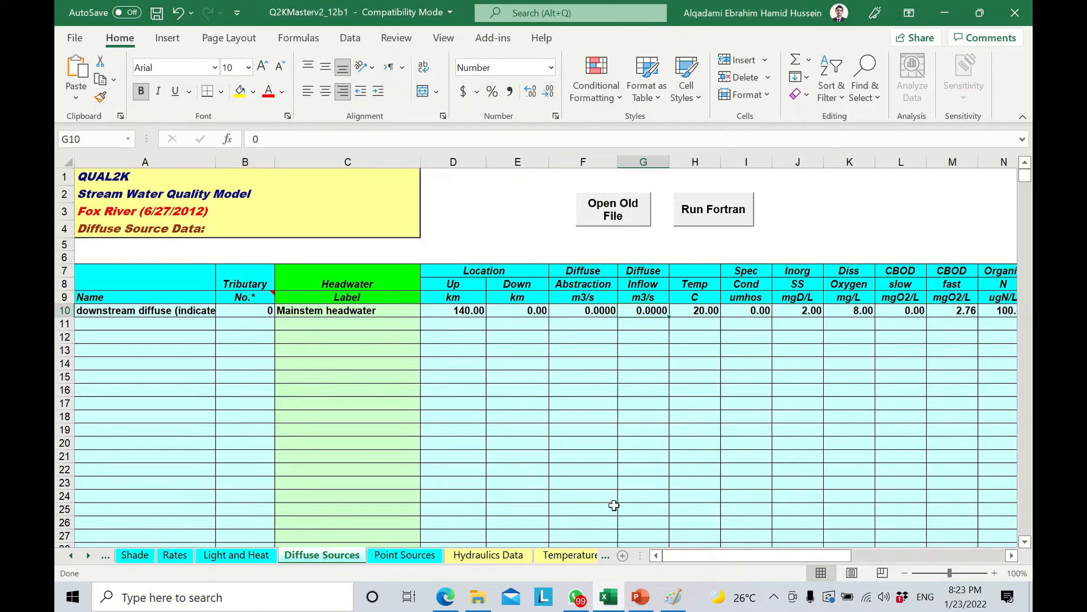
pyautogui.click(121, 313)
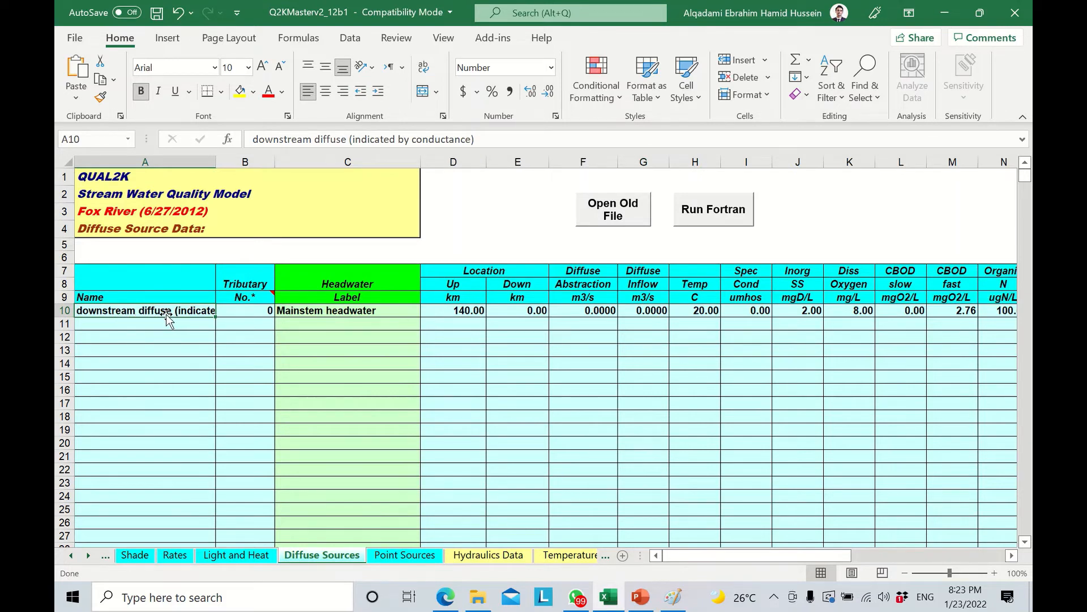
pyautogui.click(253, 312)
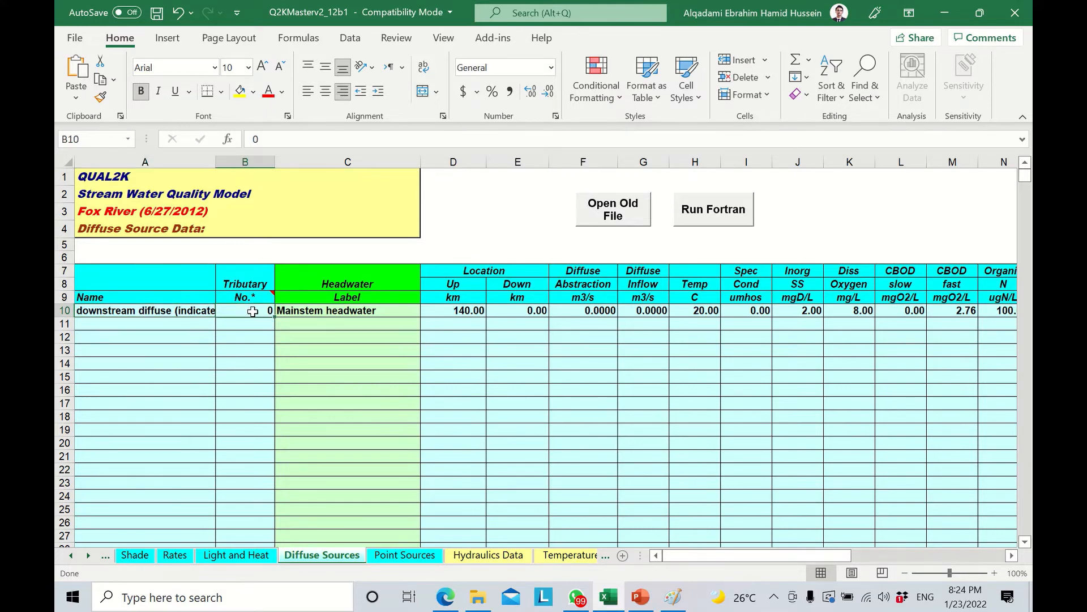
pyautogui.click(455, 311)
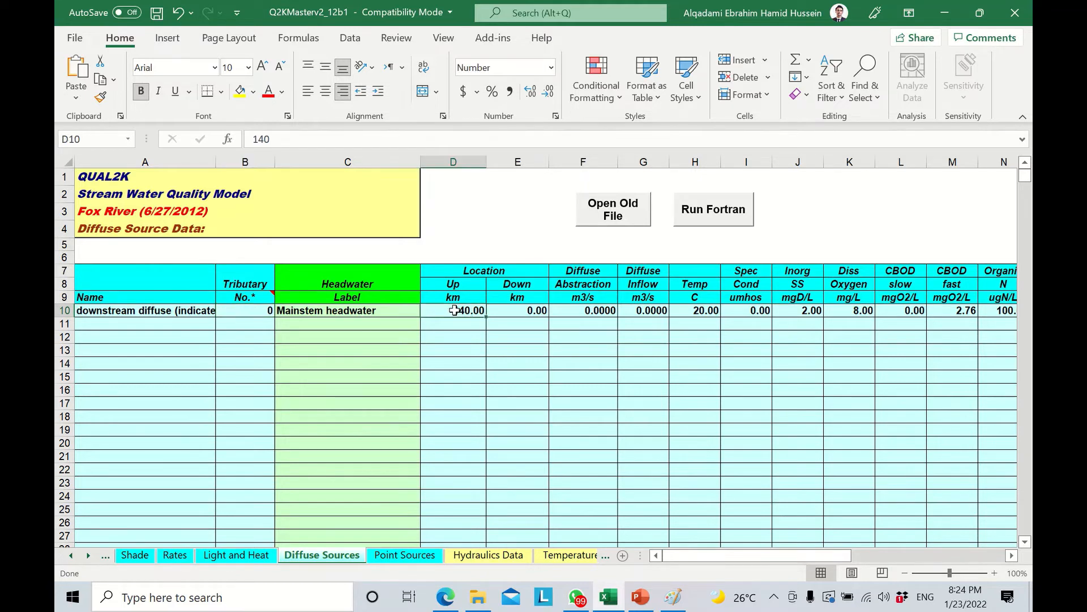
pyautogui.click(512, 313)
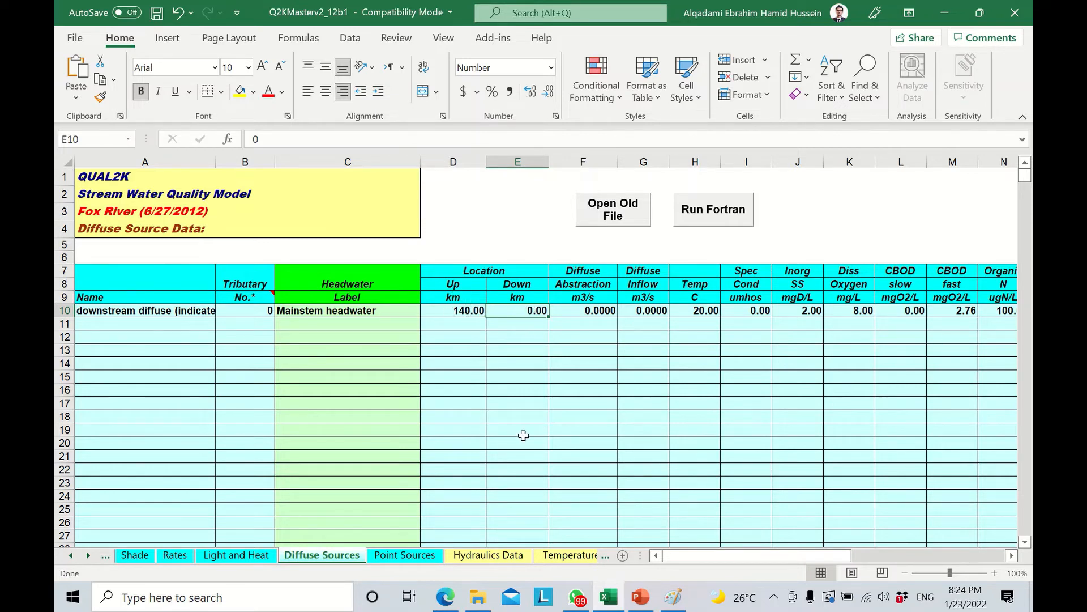
# Switch to Paint, draw a line about 1239 × 544 px parallel to the river with short end ticks, and label its upstream end "140 km".
pyautogui.click(676, 605)
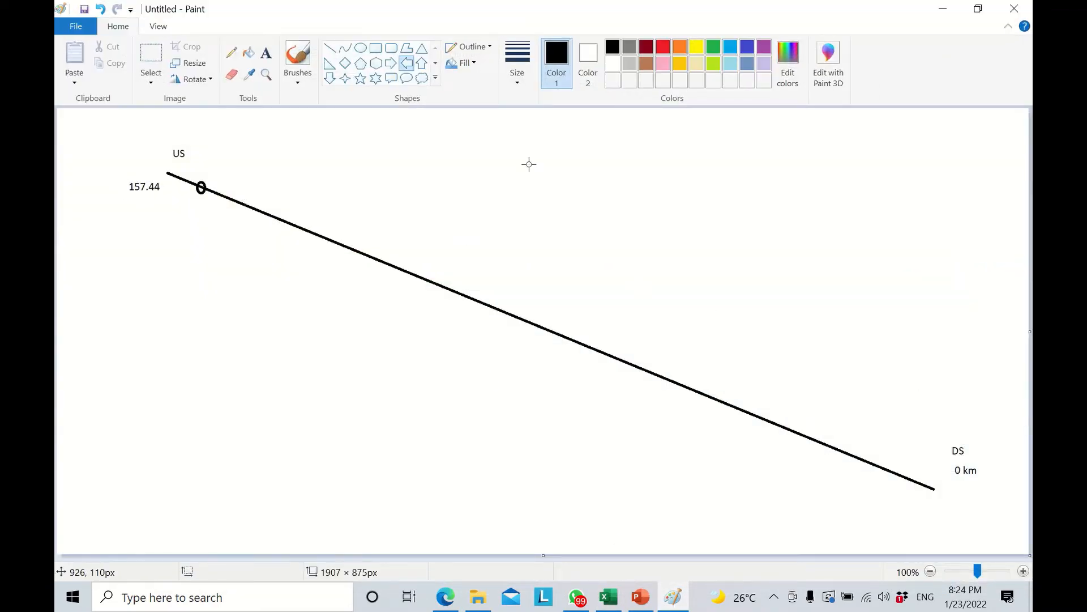
pyautogui.click(331, 53)
pyautogui.moveTo(317, 181); pyautogui.dragTo(949, 457)
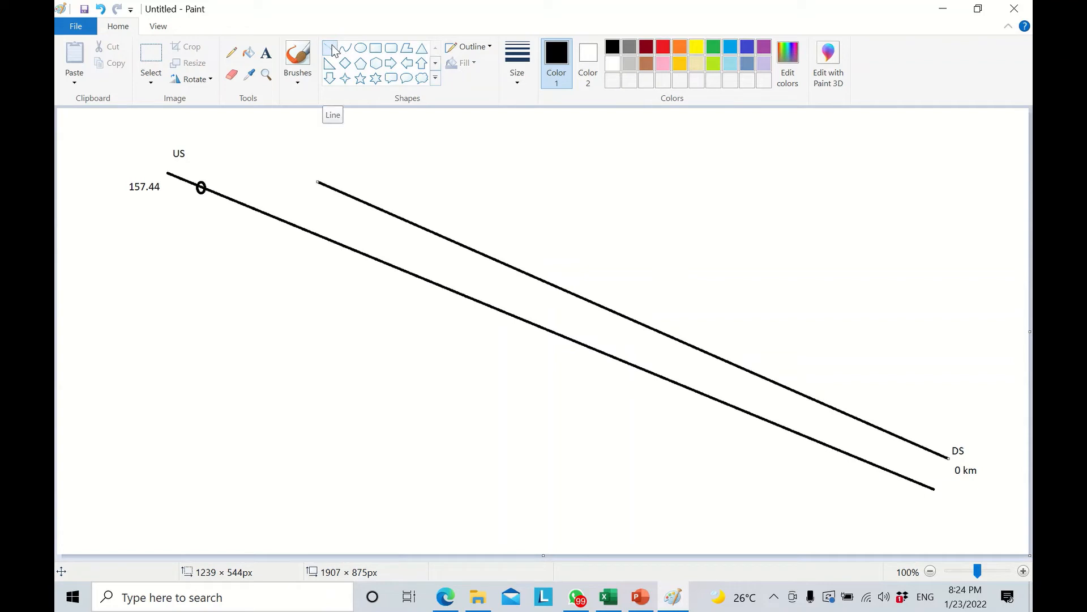
pyautogui.moveTo(316, 181); pyautogui.dragTo(298, 209)
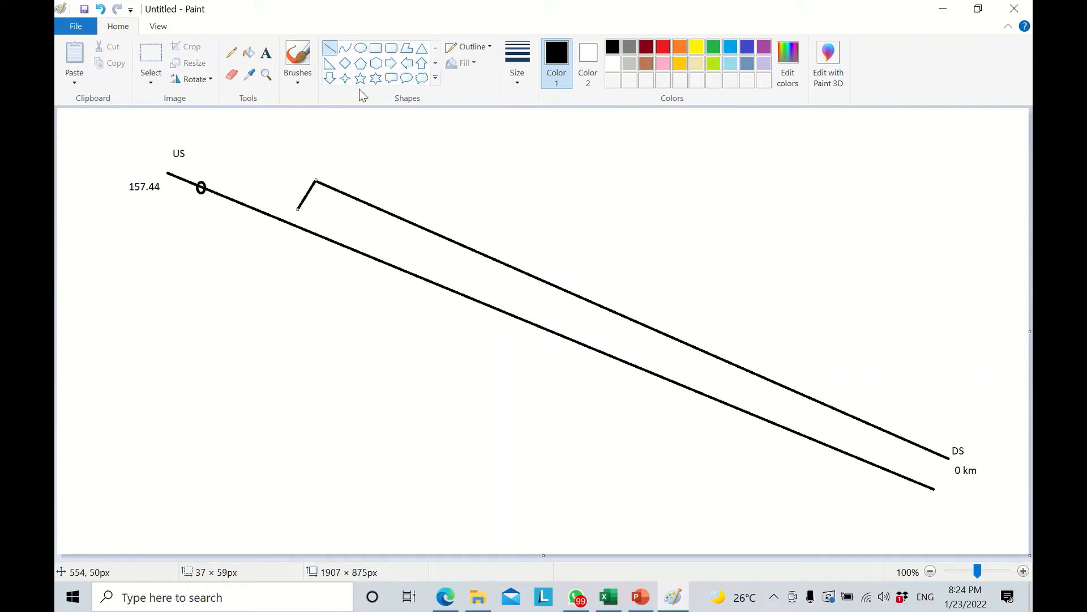
pyautogui.click(950, 464)
pyautogui.moveTo(950, 464); pyautogui.dragTo(937, 486)
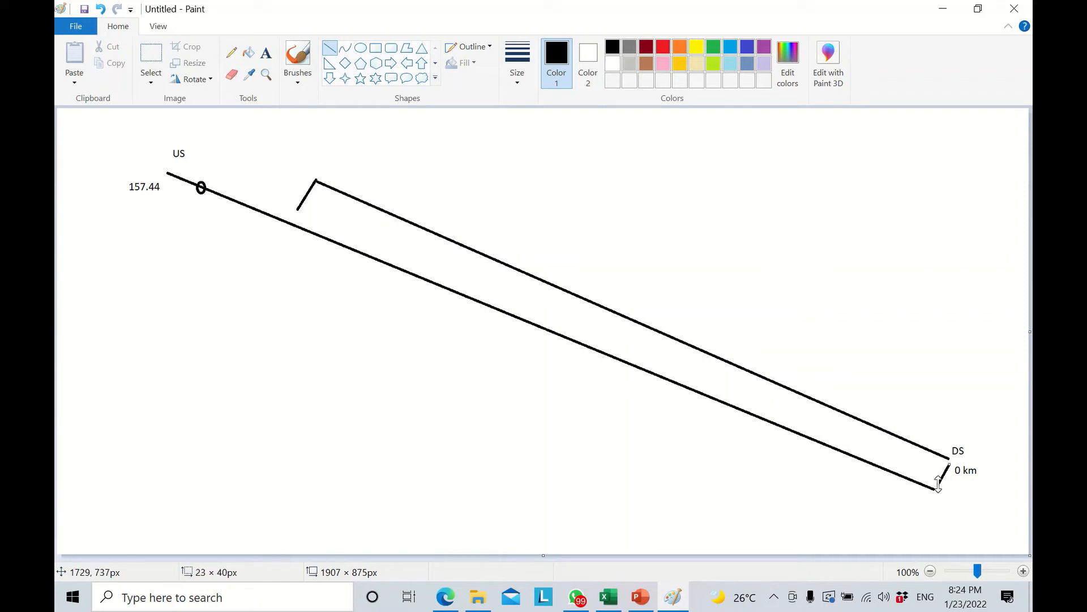
pyautogui.click(266, 53)
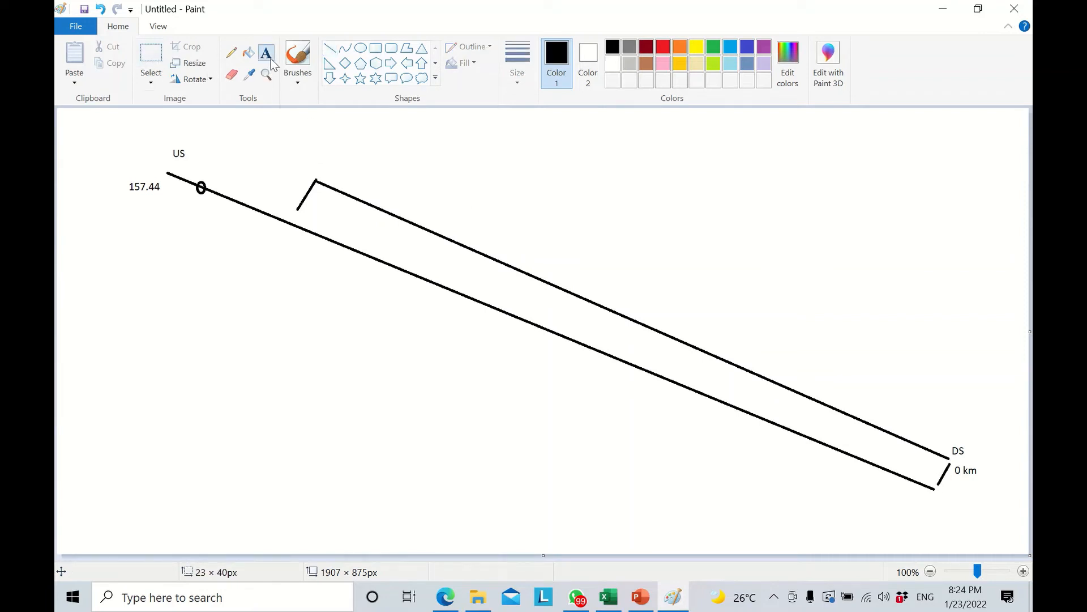
pyautogui.click(323, 161)
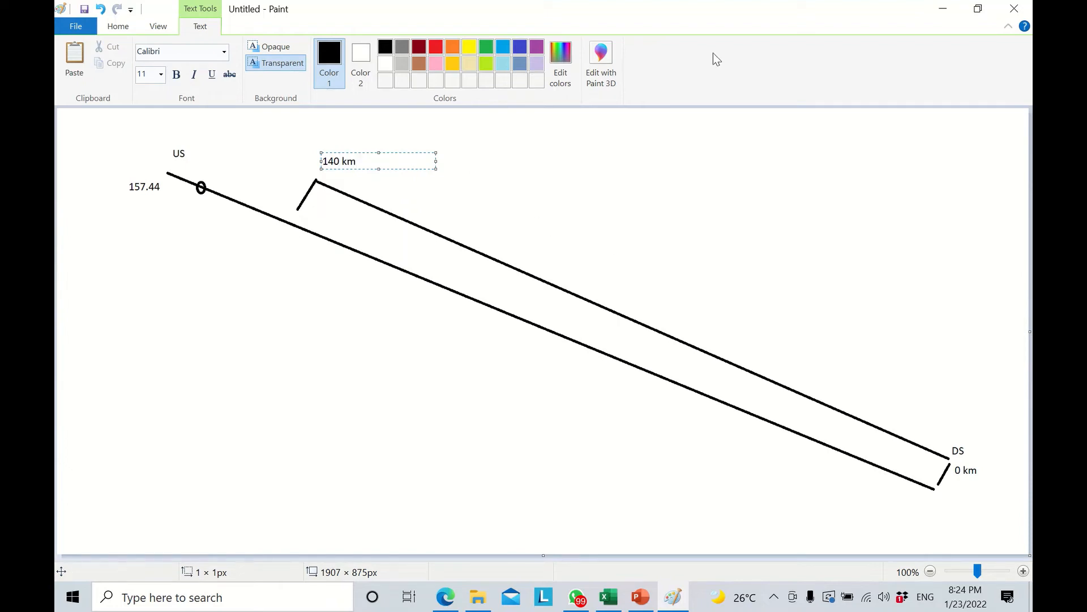
# Switch to Excel and set the downstream diffuse source's inflow to 0.05 m3/s in cell G10.
pyautogui.click(606, 601)
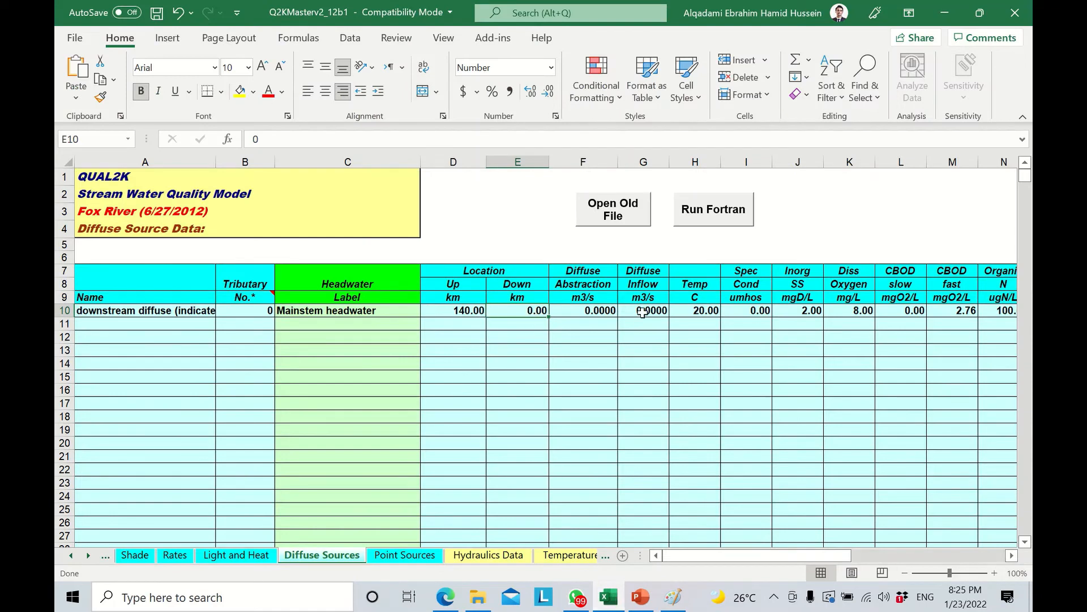
pyautogui.click(604, 311)
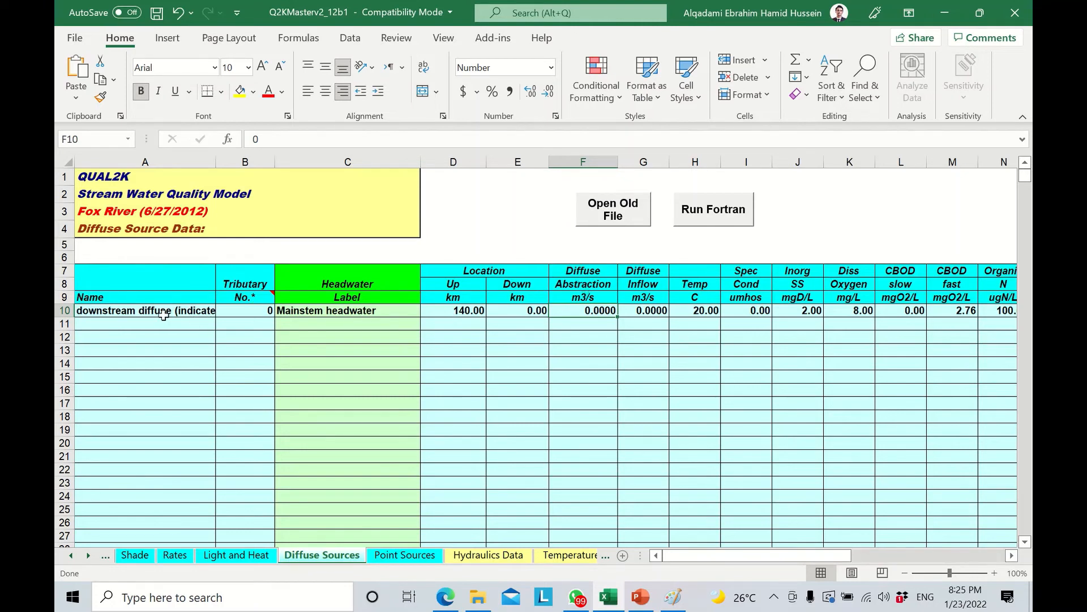
pyautogui.click(650, 311)
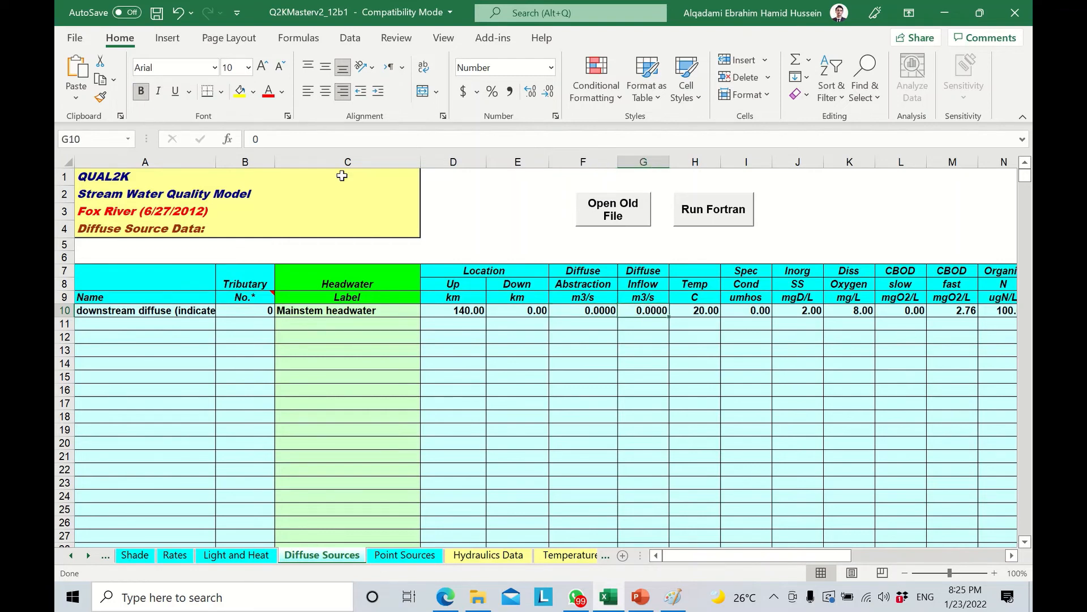
pyautogui.click(272, 138)
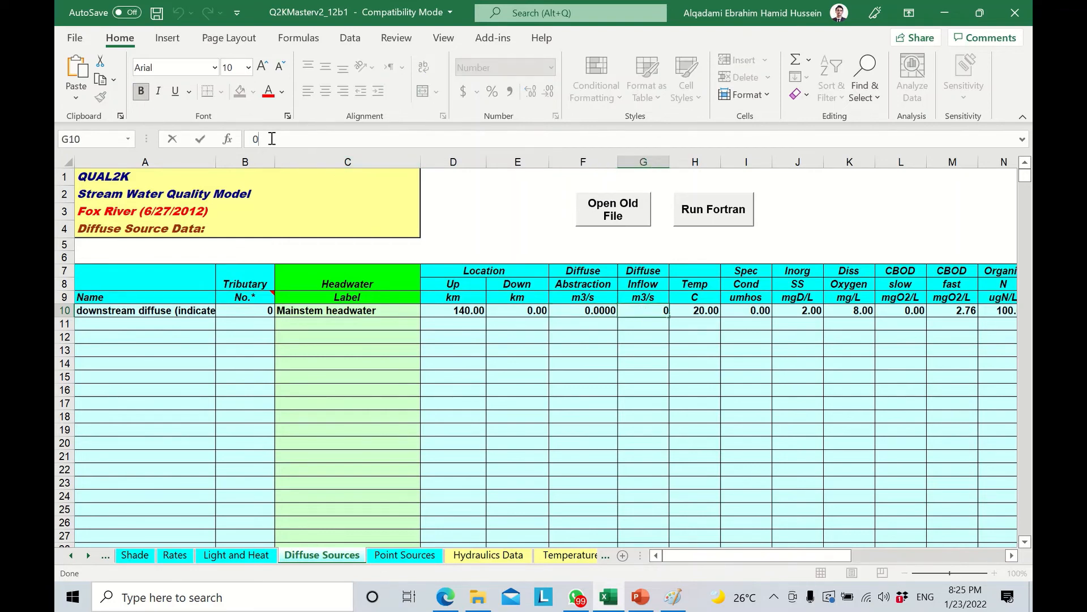
pyautogui.write('.05')
pyautogui.click(640, 335)
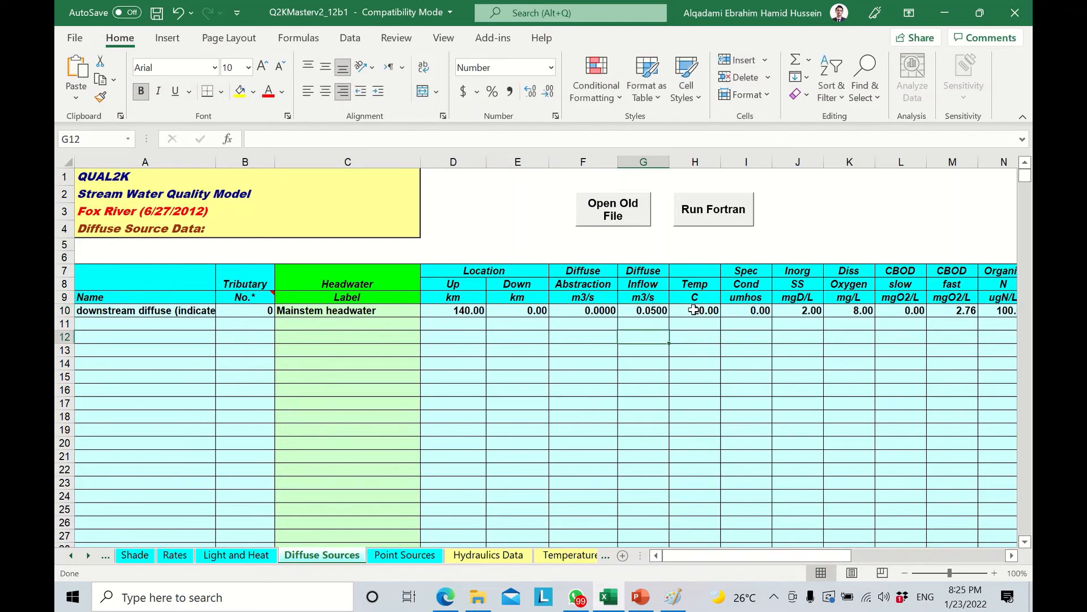
# Compare the temperature and water quality columns of the Diffuse Sources sheet with those of the Point Sources sheet.
pyautogui.moveTo(729, 555); pyautogui.dragTo(766, 555)
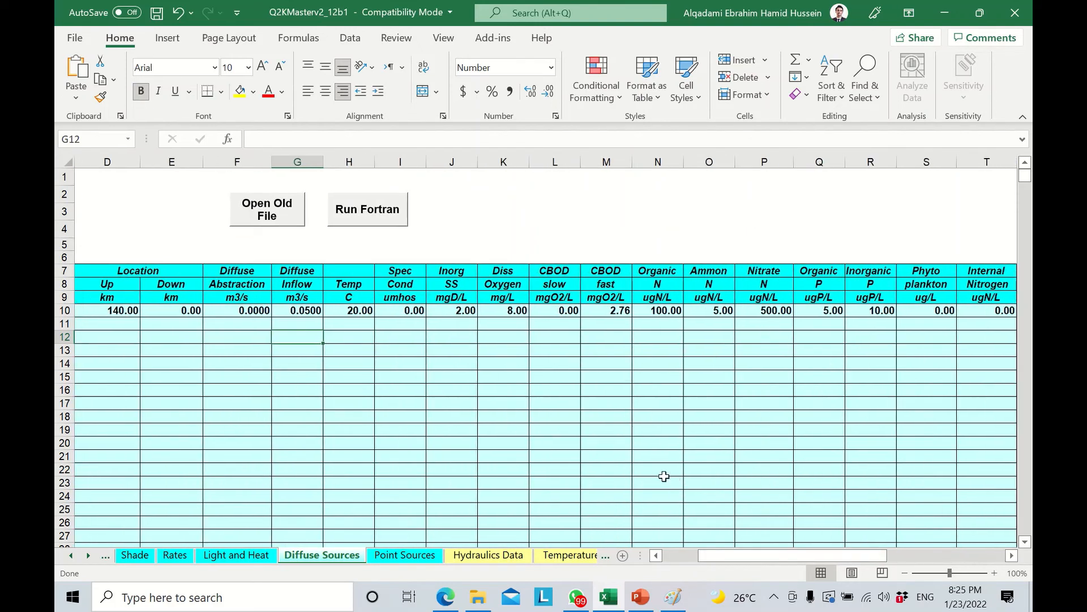
pyautogui.click(409, 557)
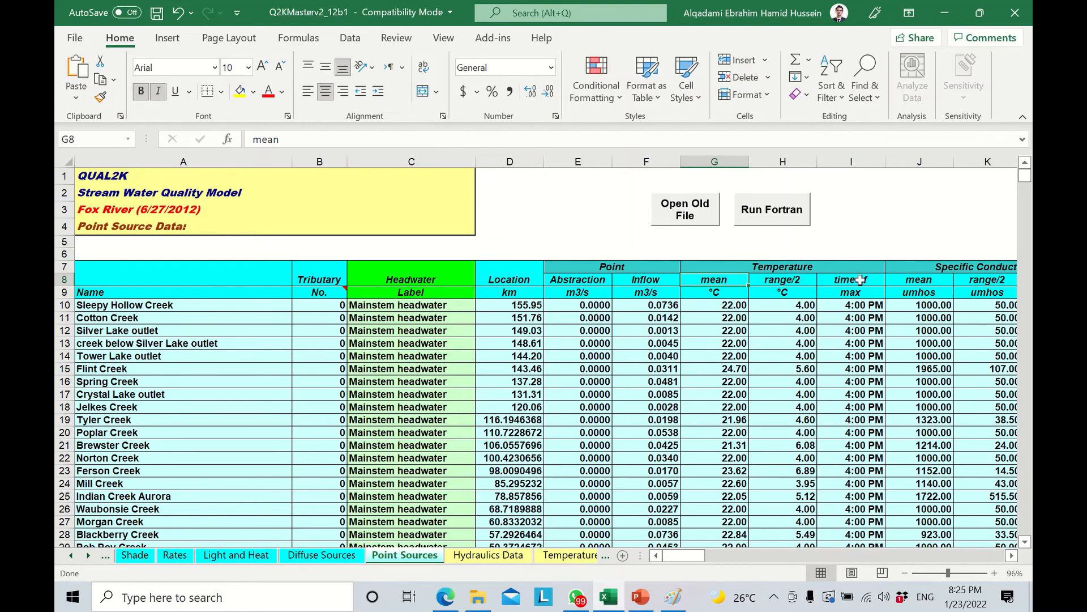
pyautogui.click(342, 560)
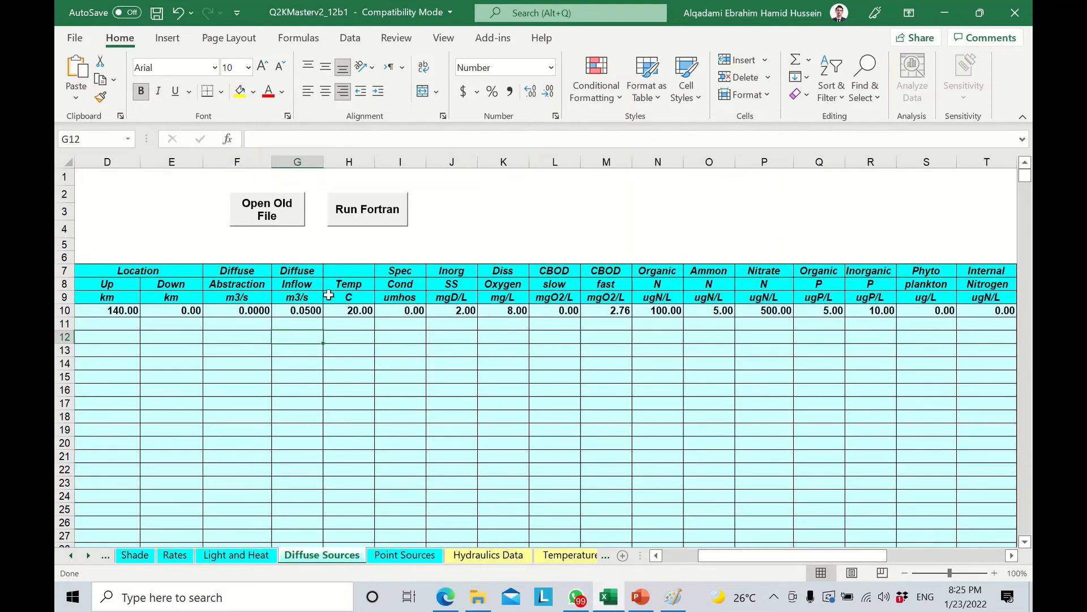
# Review the diffuse source's temperature and remaining constituent columns through pH, and return to the Point Sources sheet.
pyautogui.click(356, 315)
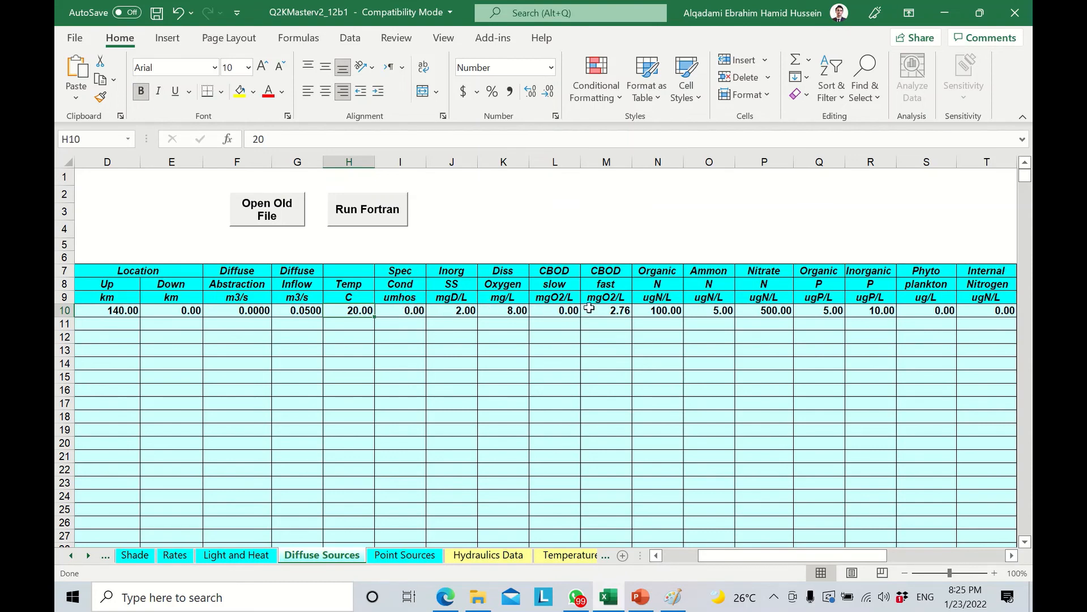
pyautogui.moveTo(746, 555); pyautogui.dragTo(875, 556)
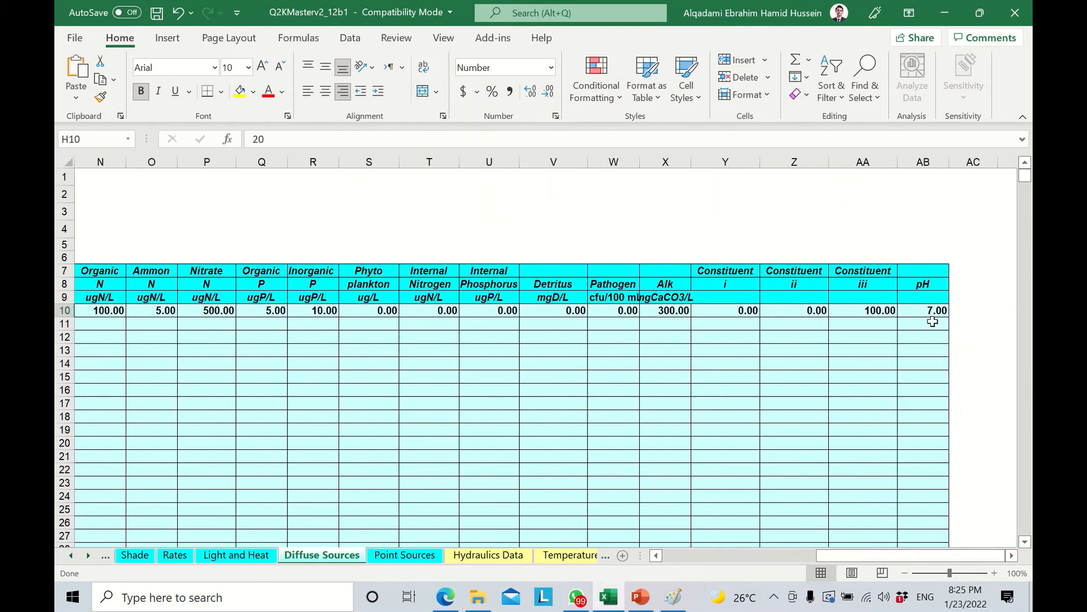
pyautogui.moveTo(852, 559); pyautogui.dragTo(660, 560)
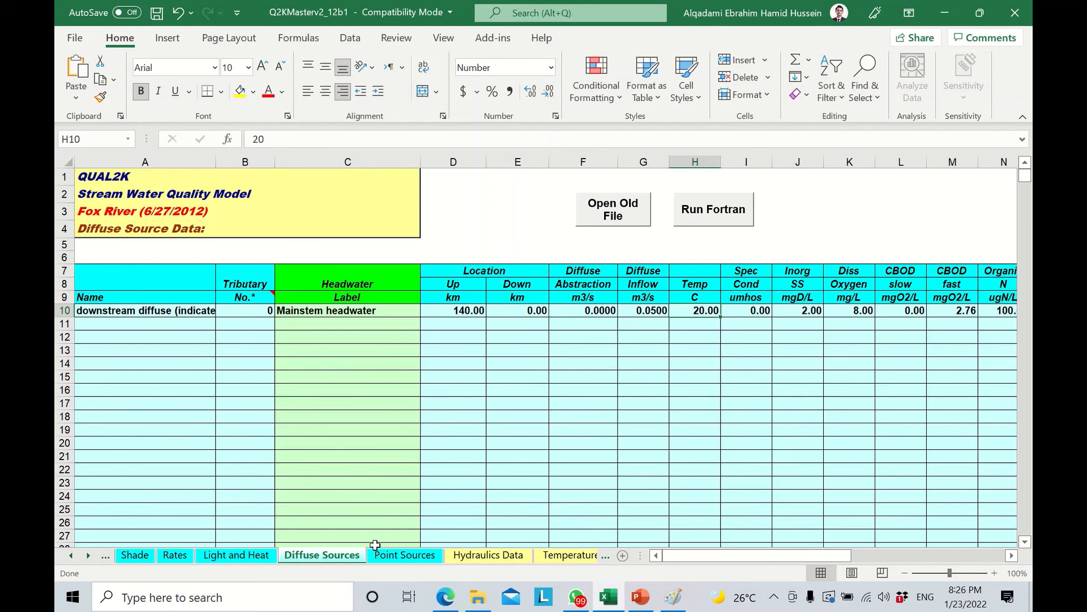
pyautogui.click(390, 558)
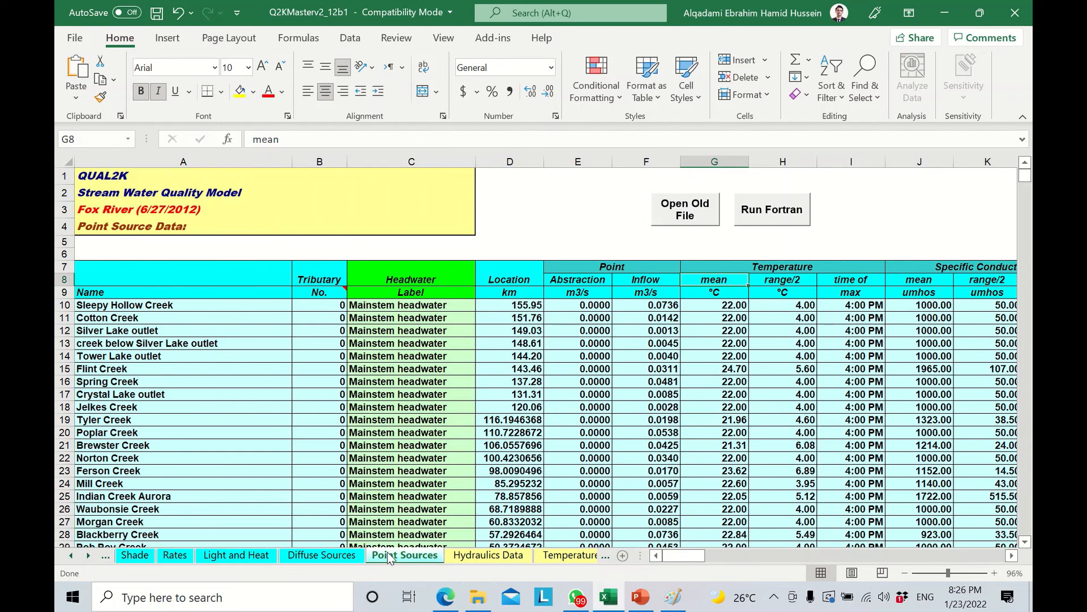
pyautogui.moveTo(533, 8)
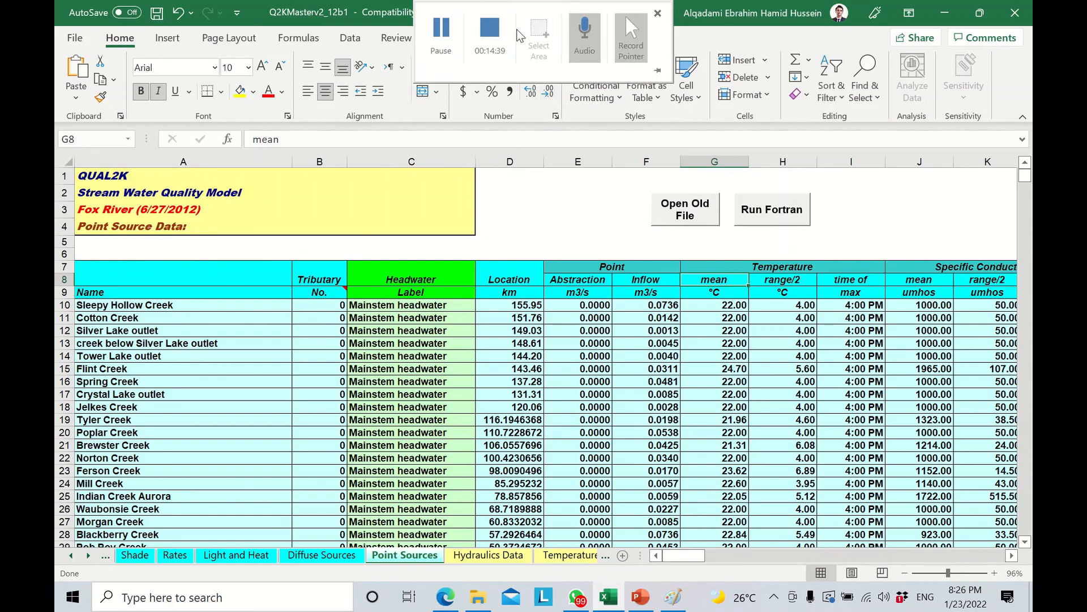